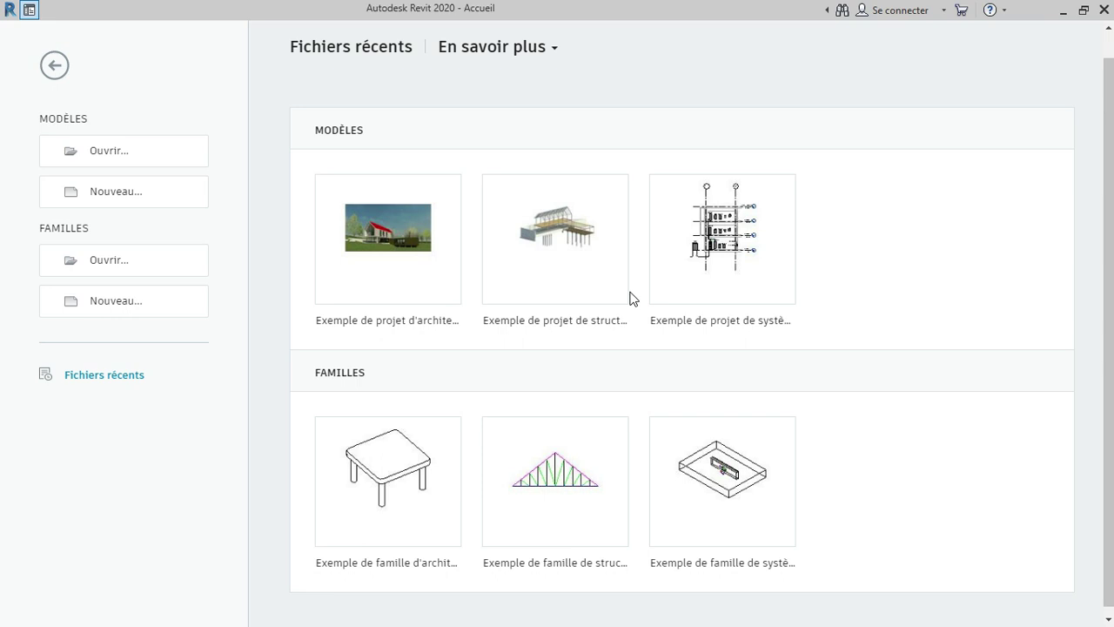
Create Projet1 from the Gabarit Architectural-FRA template, opening the Niveau 0 plan at 1 : 100.
click(141, 199)
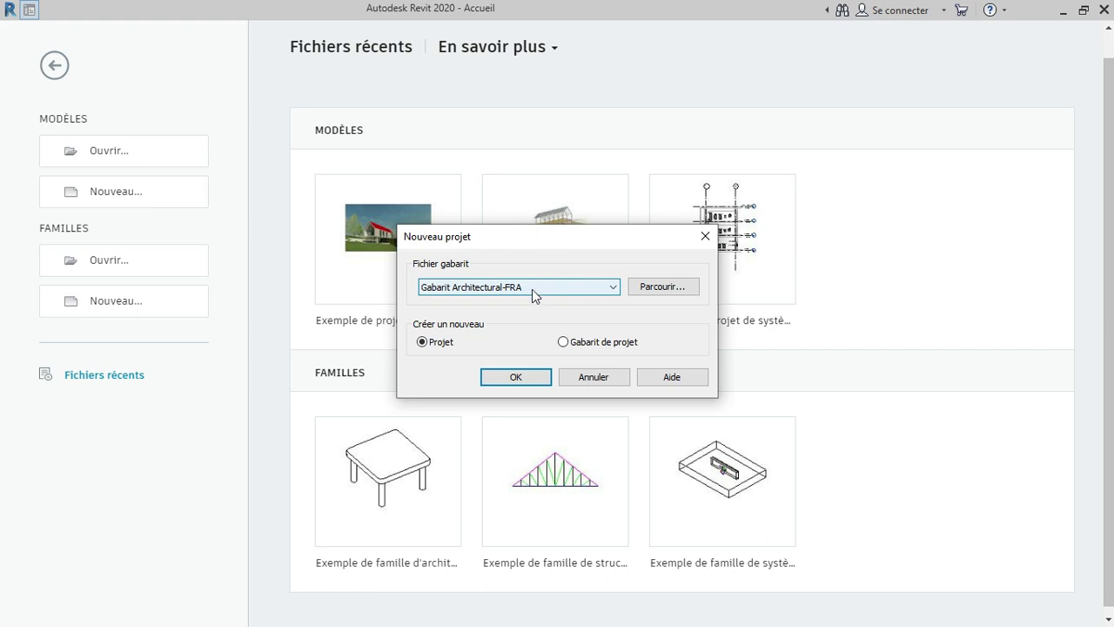
click(517, 377)
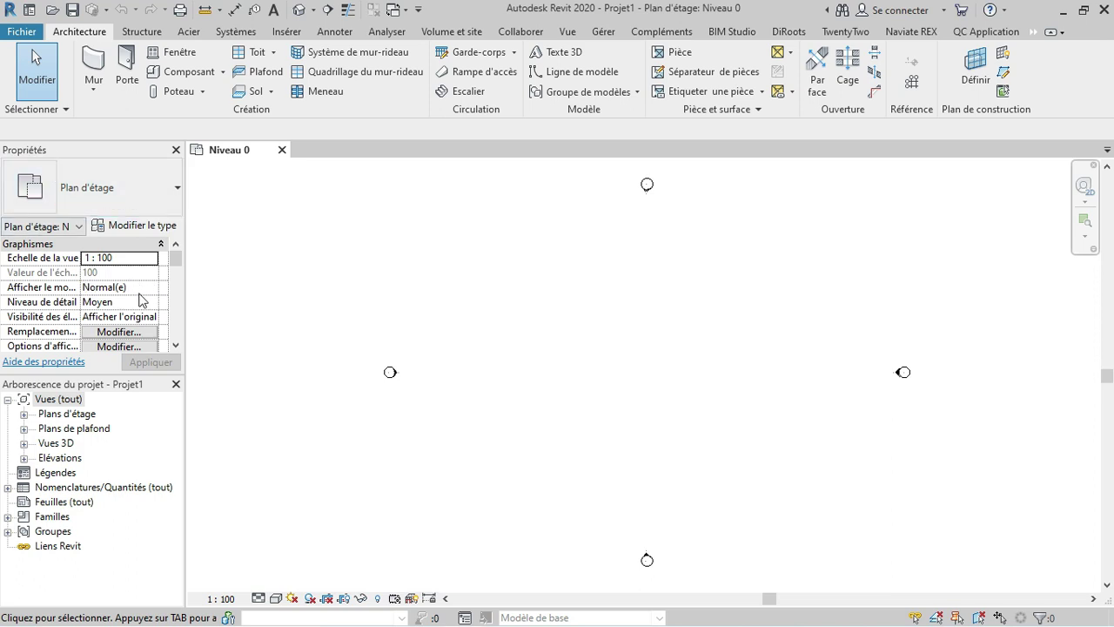
scroll(142, 299, down, 1)
scroll(141, 299, down, 2)
scroll(143, 298, down, 2)
scroll(143, 298, down, 2)
scroll(139, 309, down, 2)
scroll(136, 315, down, 2)
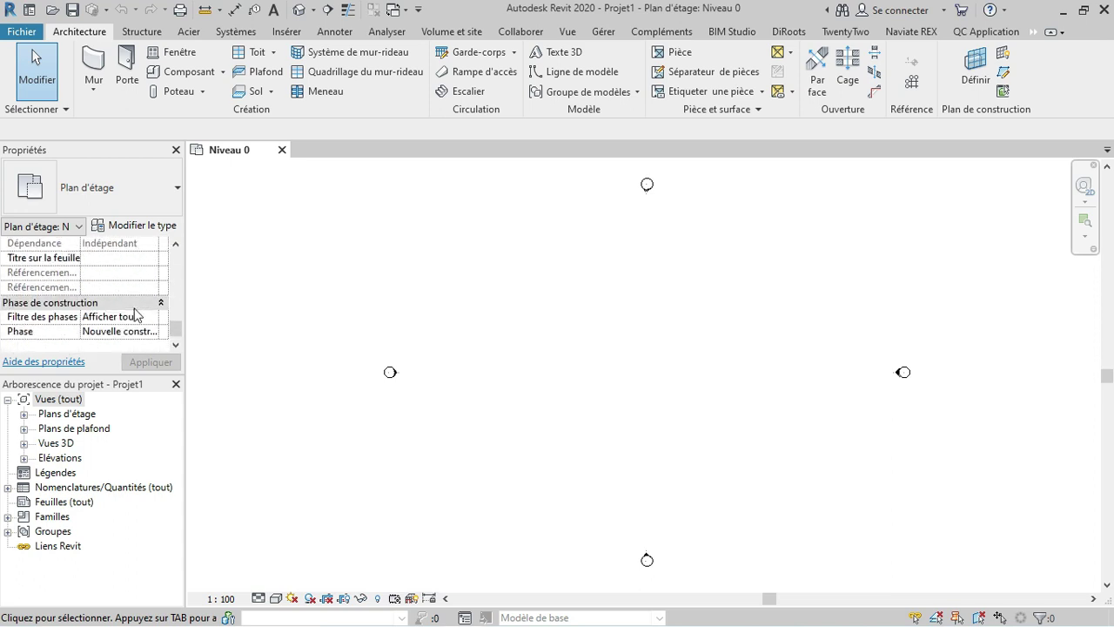
scroll(135, 315, up, 2)
scroll(134, 315, up, 2)
scroll(135, 315, up, 2)
scroll(135, 315, up, 3)
scroll(135, 315, up, 2)
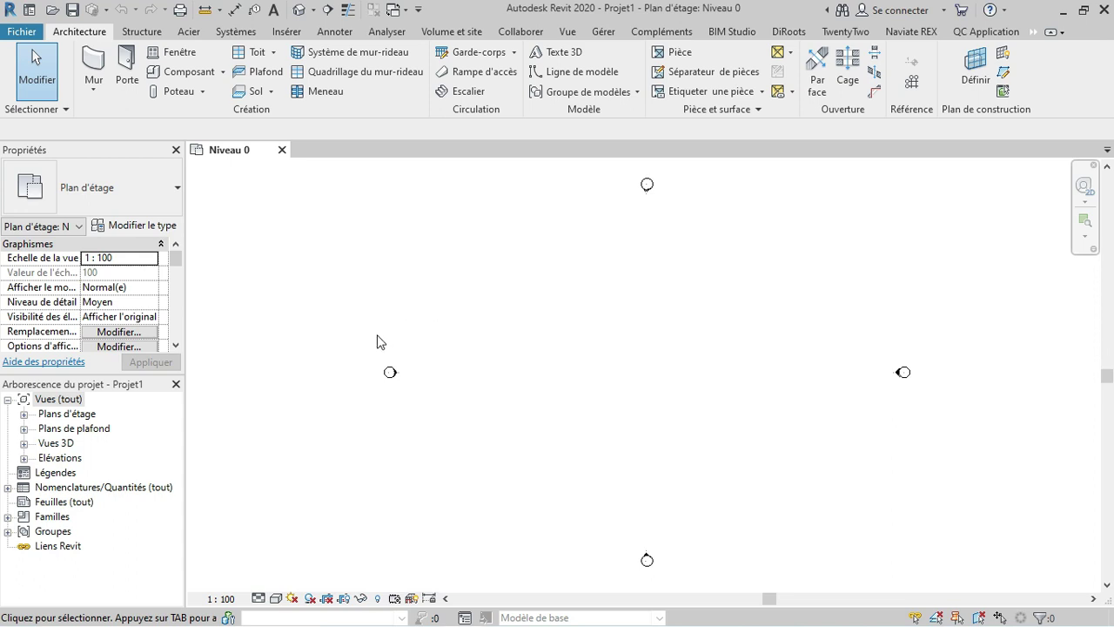
Show the Interface utilisateur dropdown on the Vue tab listing the toggleable panels.
click(607, 32)
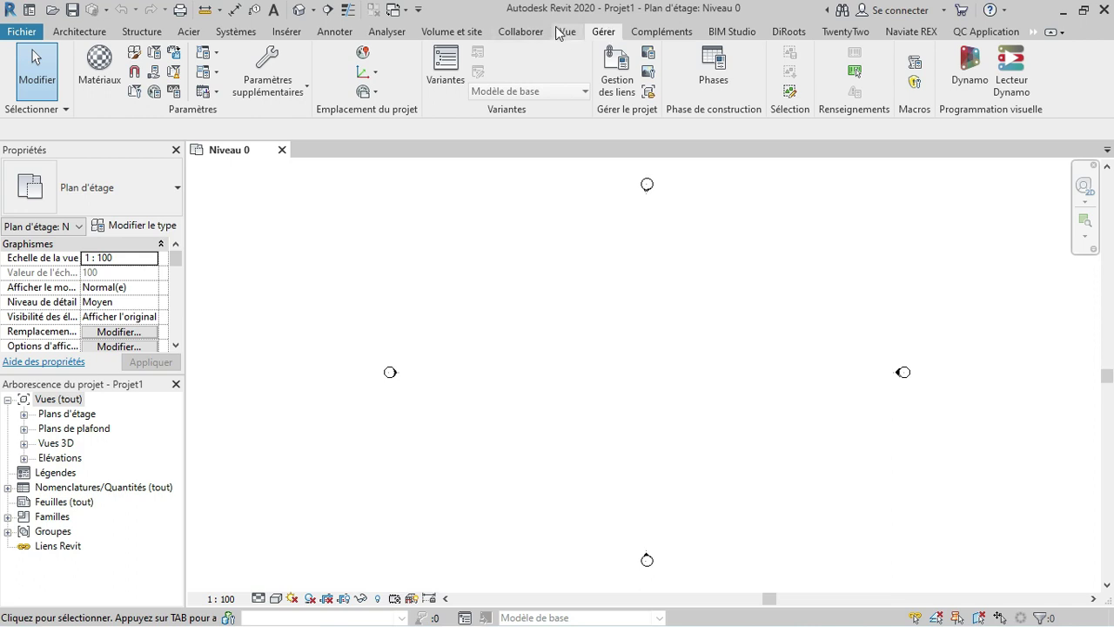
click(565, 35)
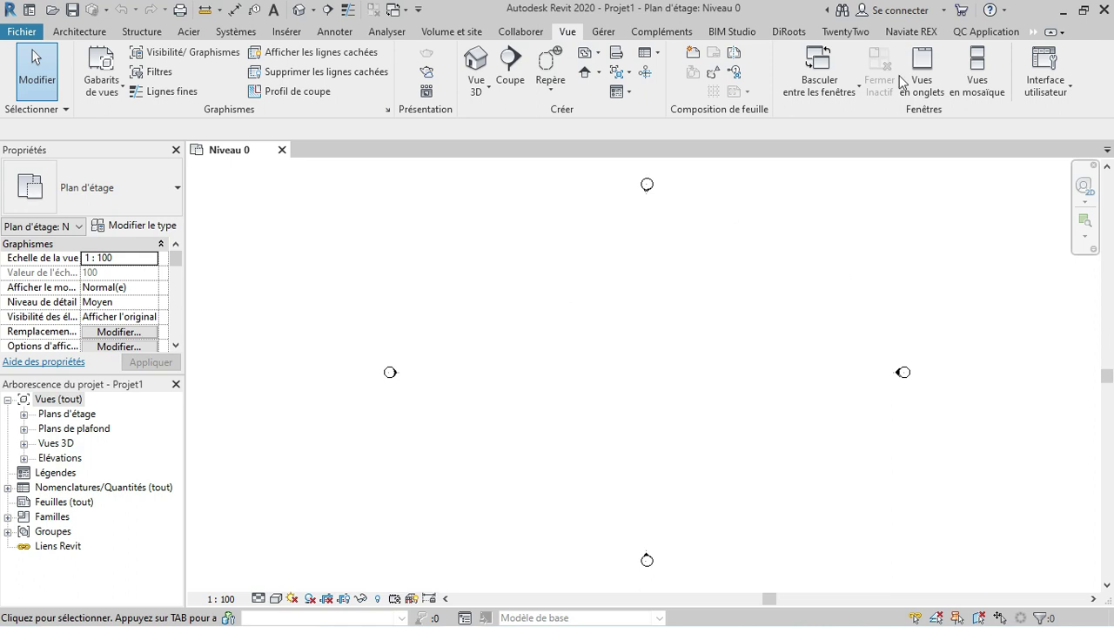
click(1067, 91)
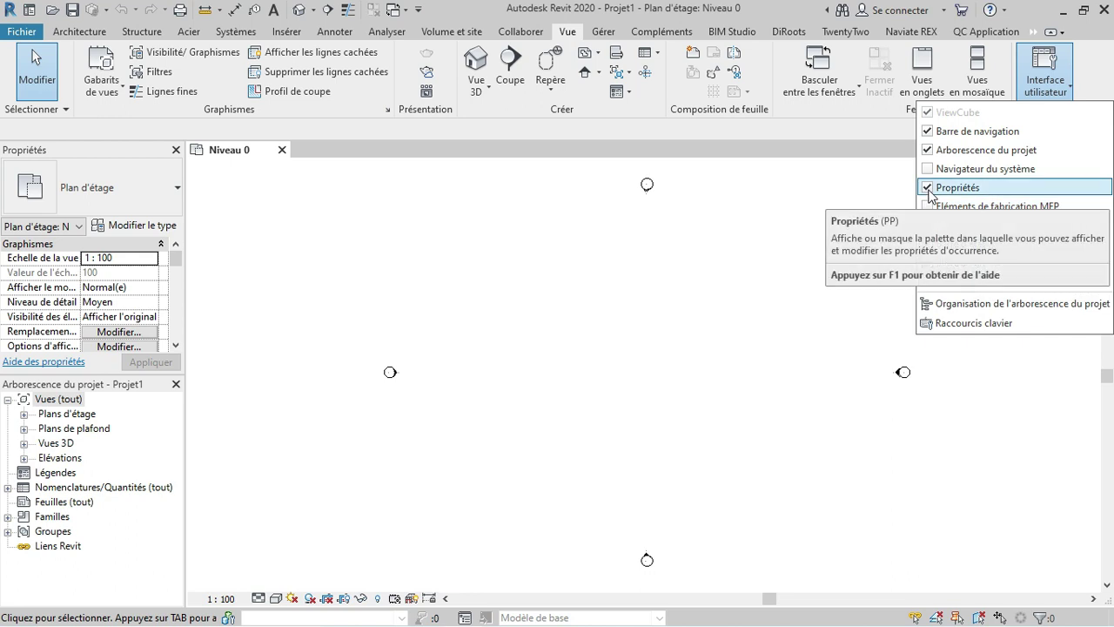
Uncheck Propriétés and Arborescence du projet so the Niveau 0 plan fills the window.
click(928, 188)
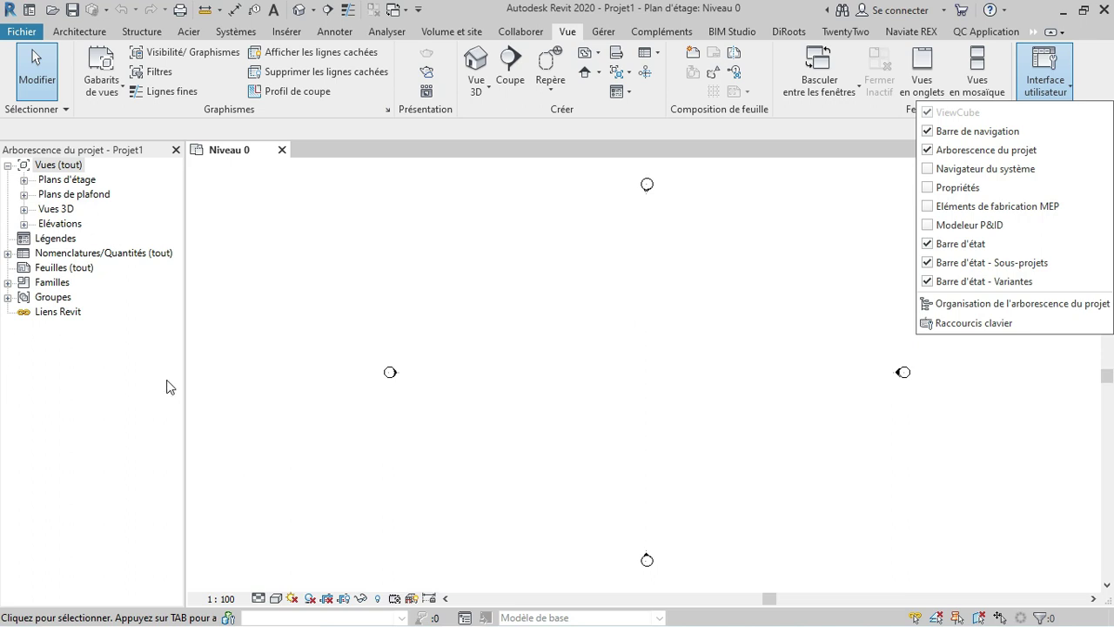
click(930, 151)
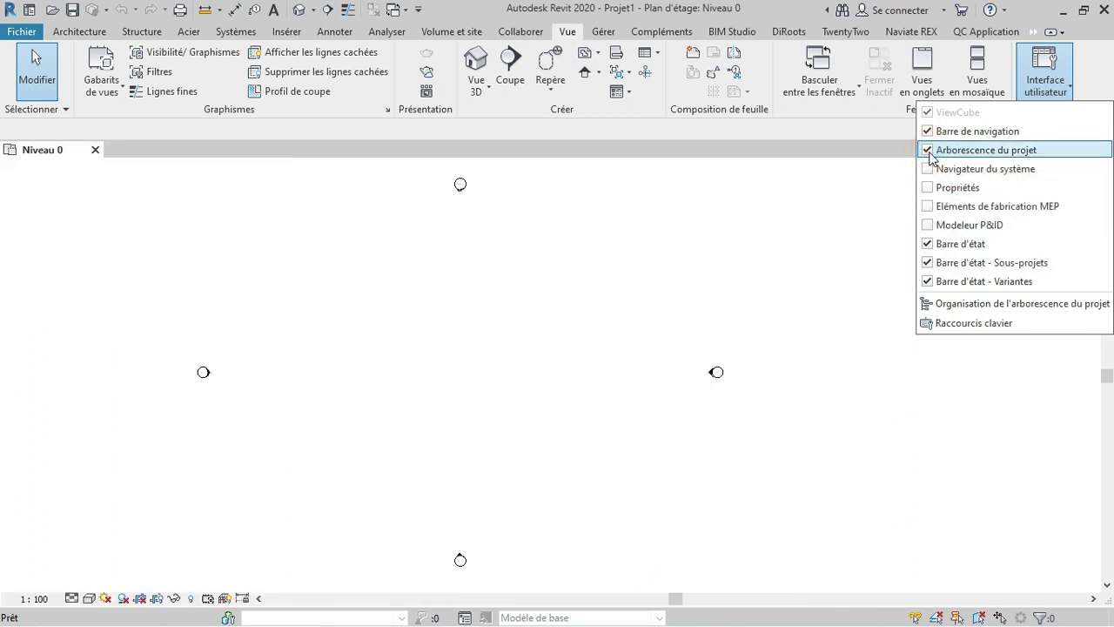
mouse_move(598, 290)
middle_down()
mouse_move(714, 313)
mouse_move(725, 291)
middle_up()
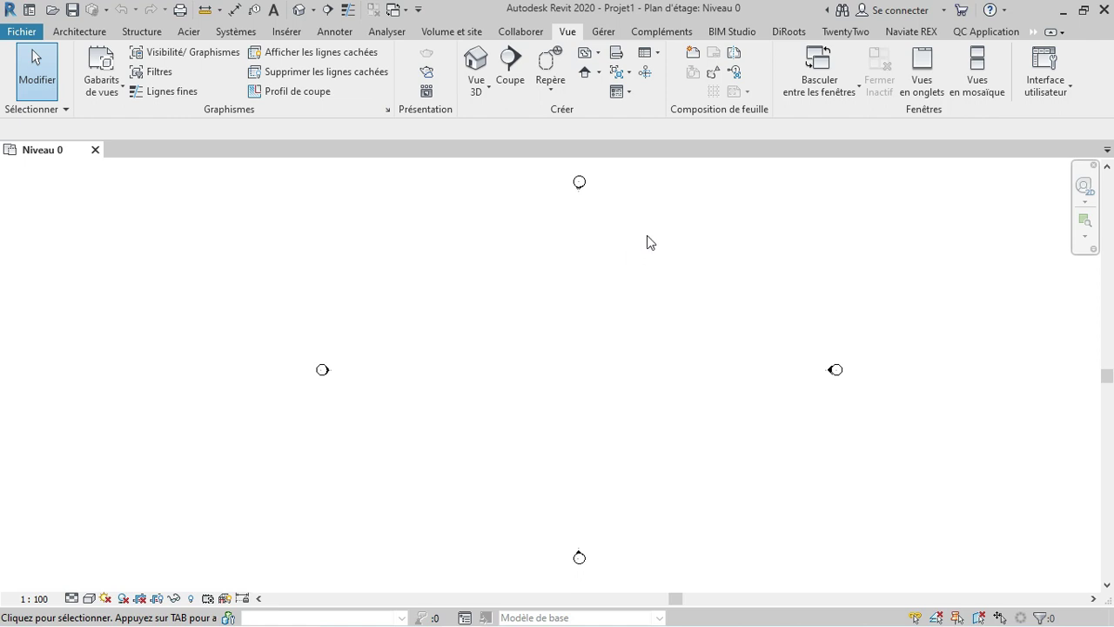
Re-check Propriétés and Arborescence du projet in the Interface utilisateur list.
click(1055, 91)
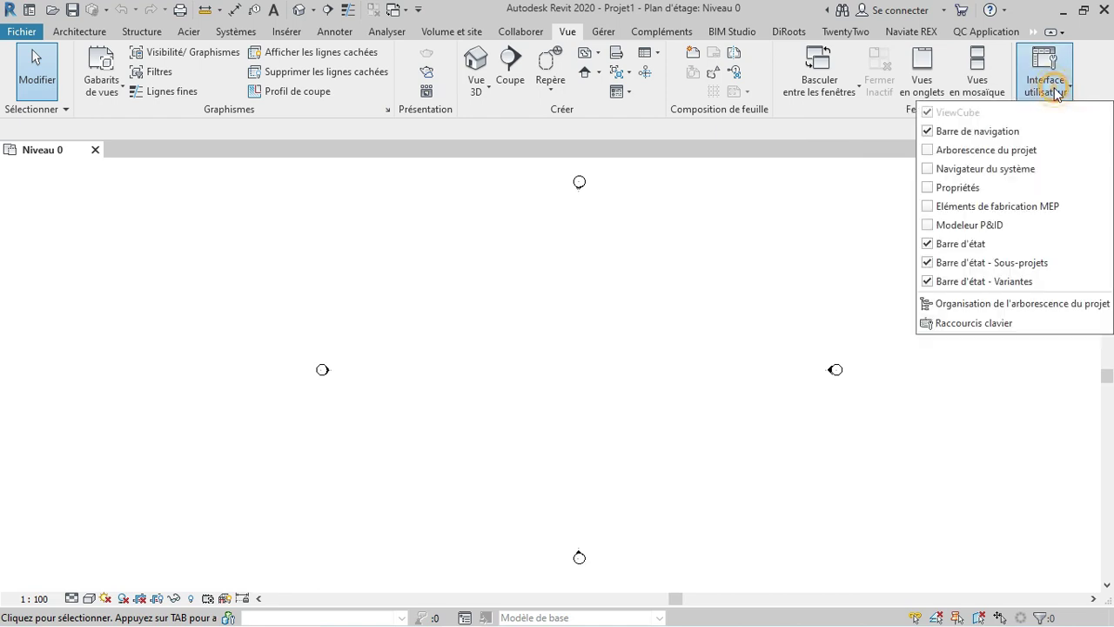
click(927, 188)
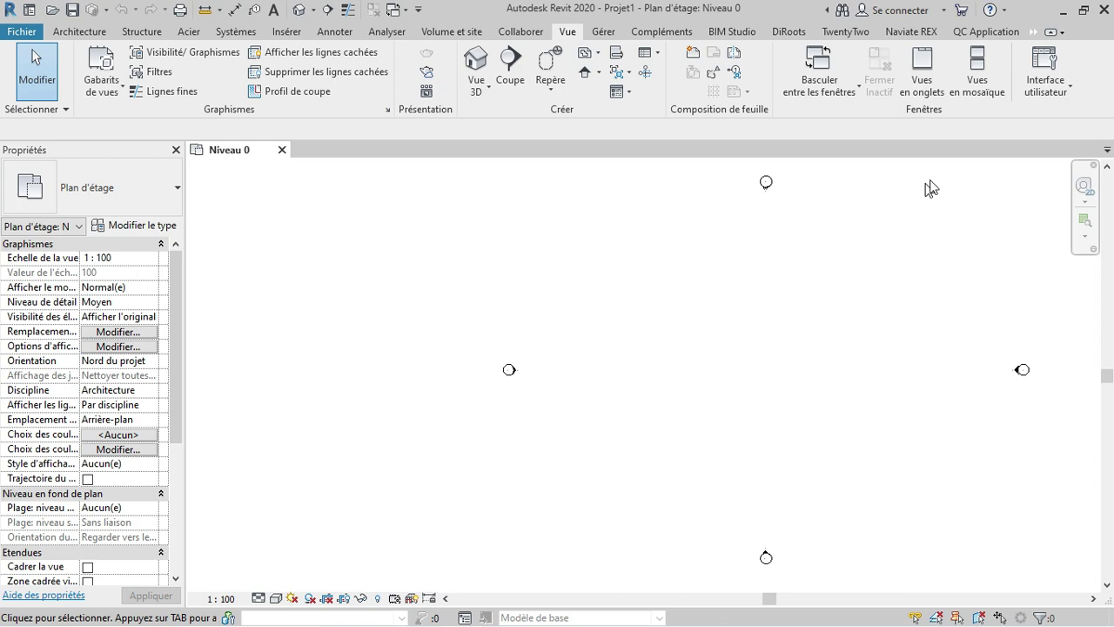
click(1058, 95)
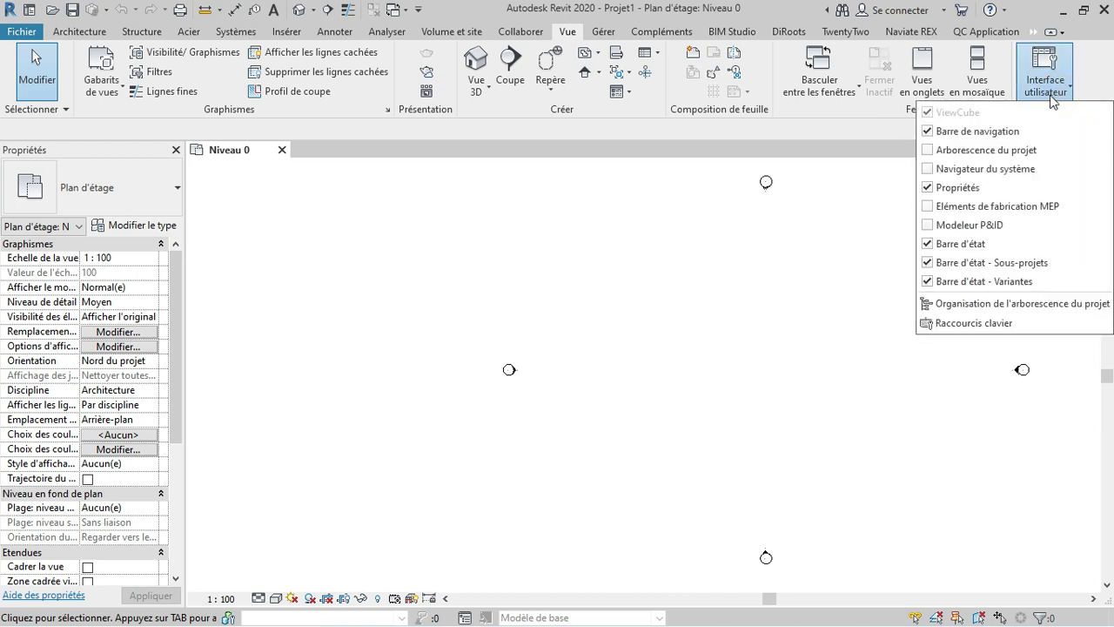
click(926, 150)
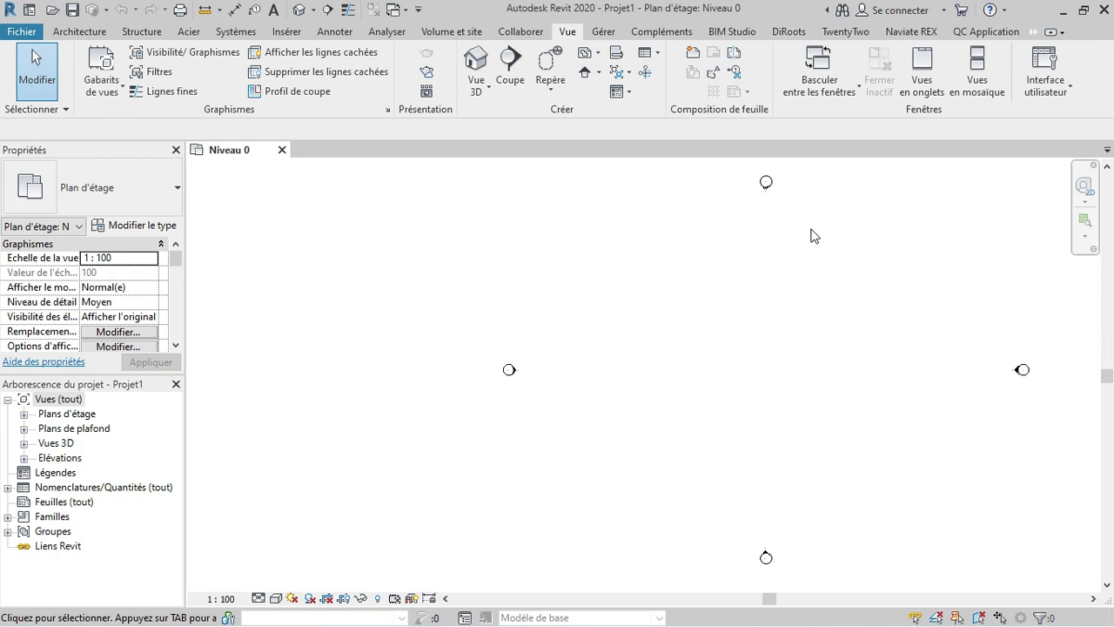
click(1050, 87)
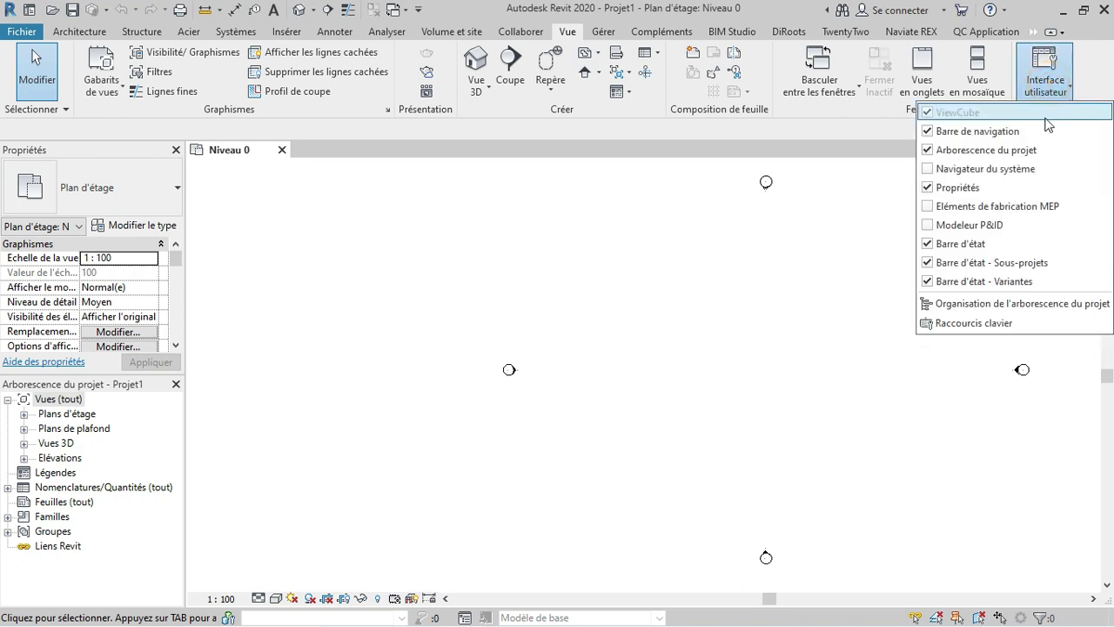
click(928, 188)
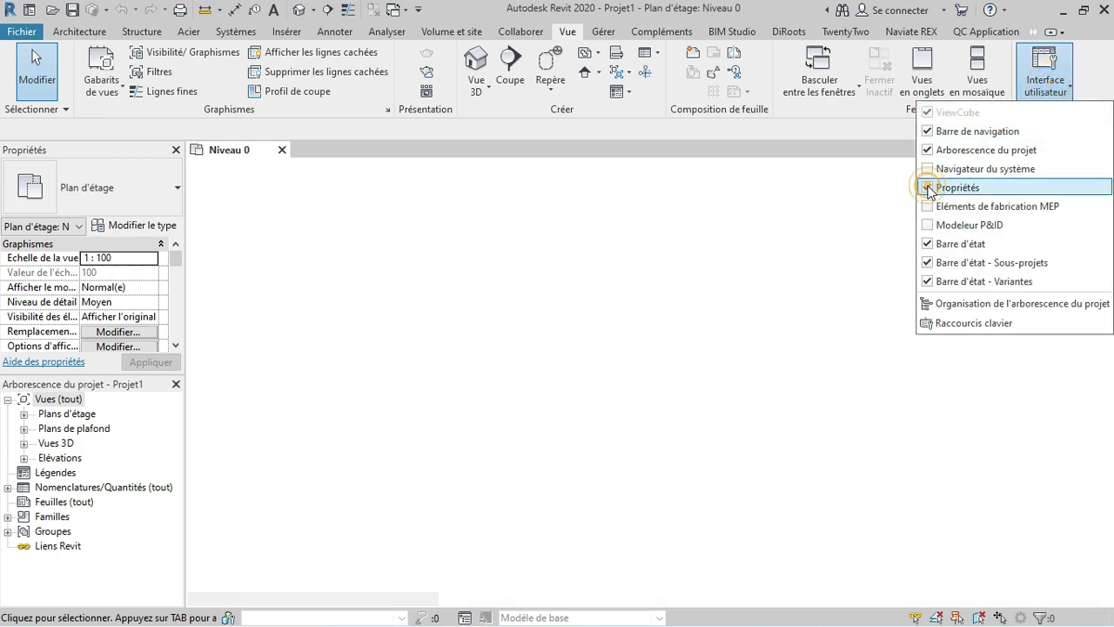
click(828, 273)
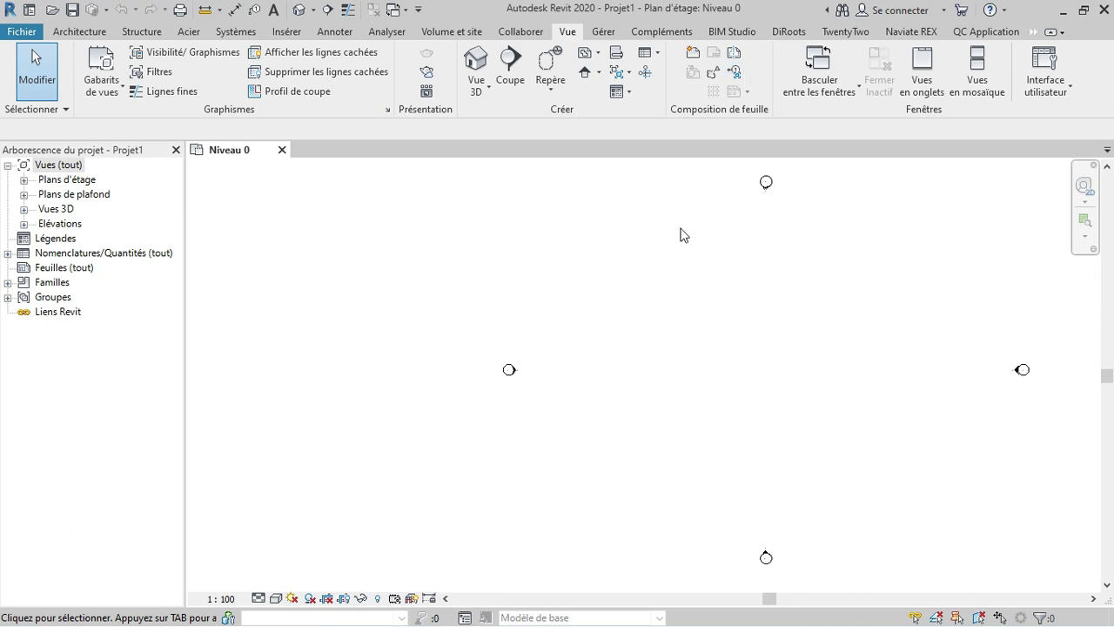
click(1044, 74)
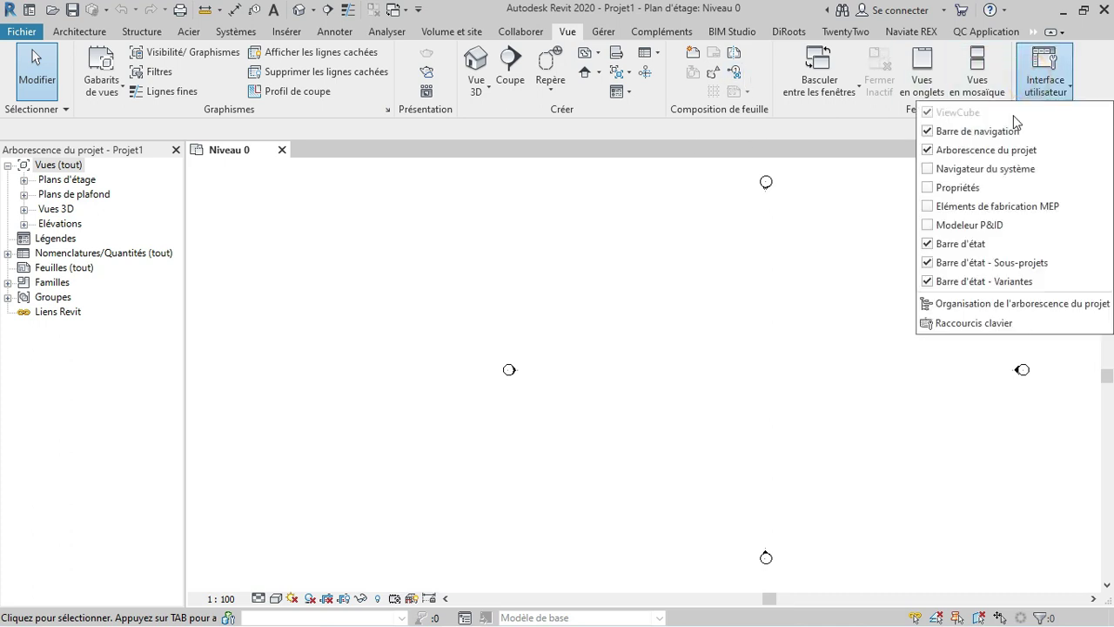
click(929, 187)
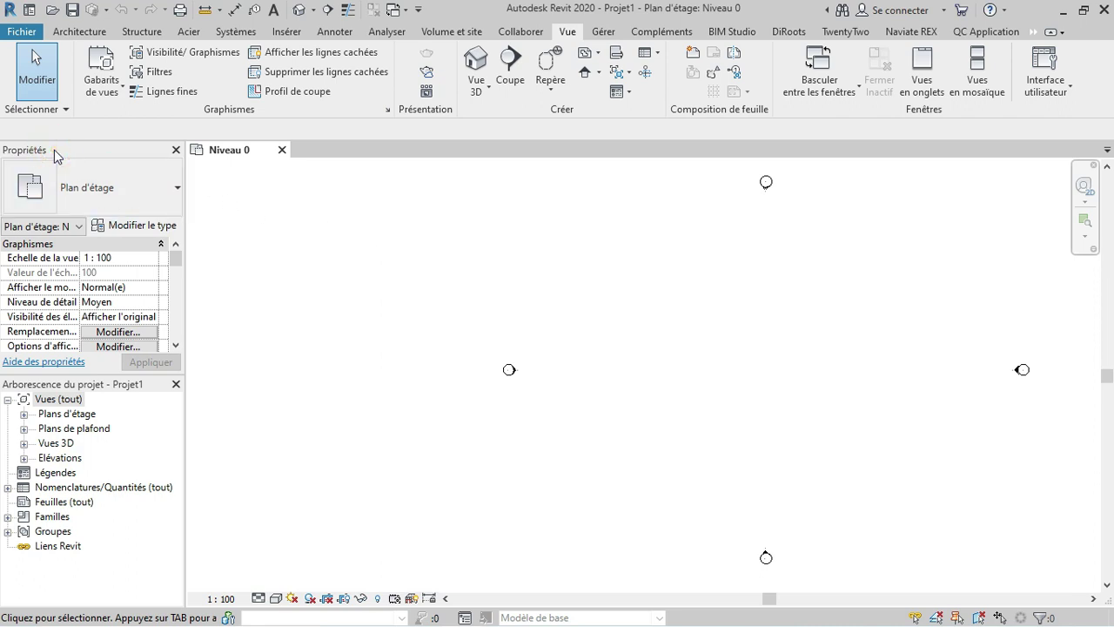
Pull the Project Browser out as a floating panel and dock it along the left edge.
mouse_move(54, 150)
mouse_down()
mouse_move(474, 172)
mouse_move(740, 150)
mouse_move(648, 198)
mouse_move(914, 181)
mouse_up()
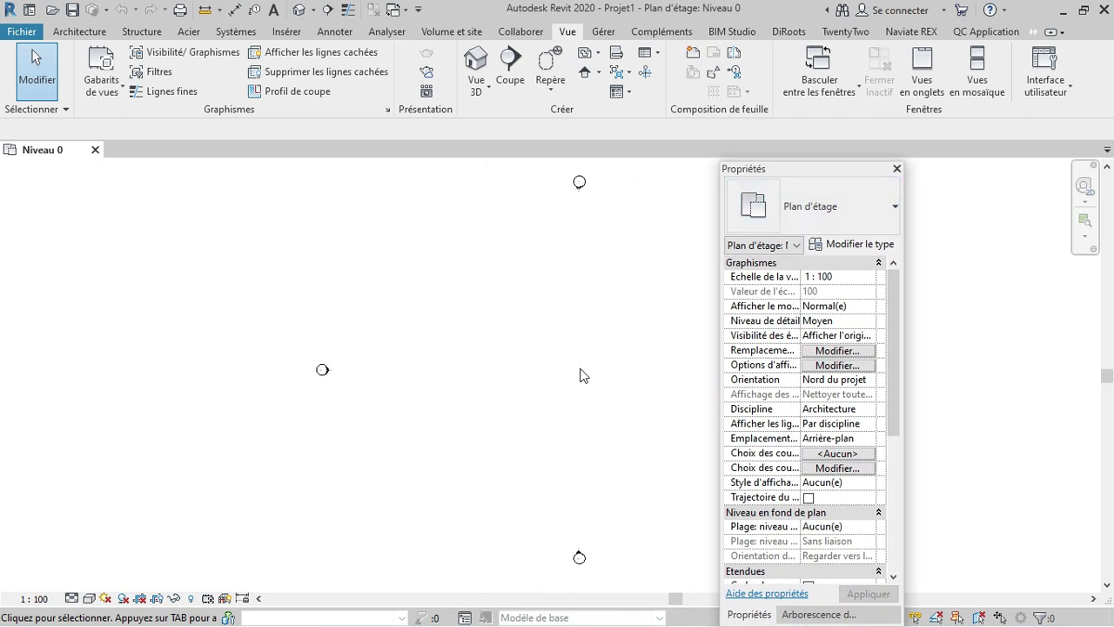
click(1053, 87)
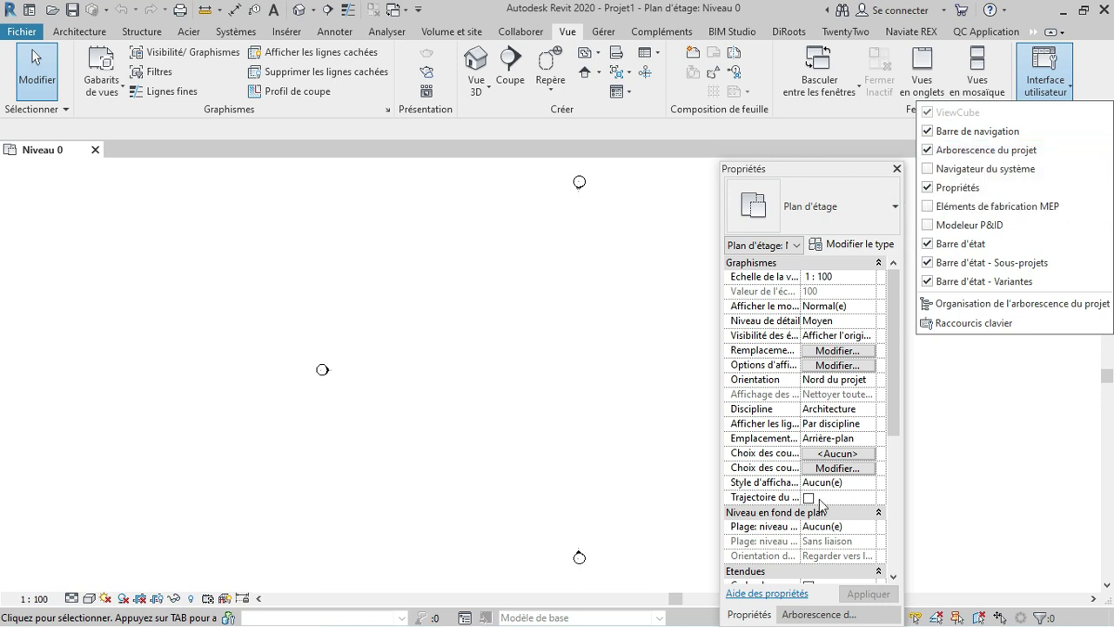
click(804, 616)
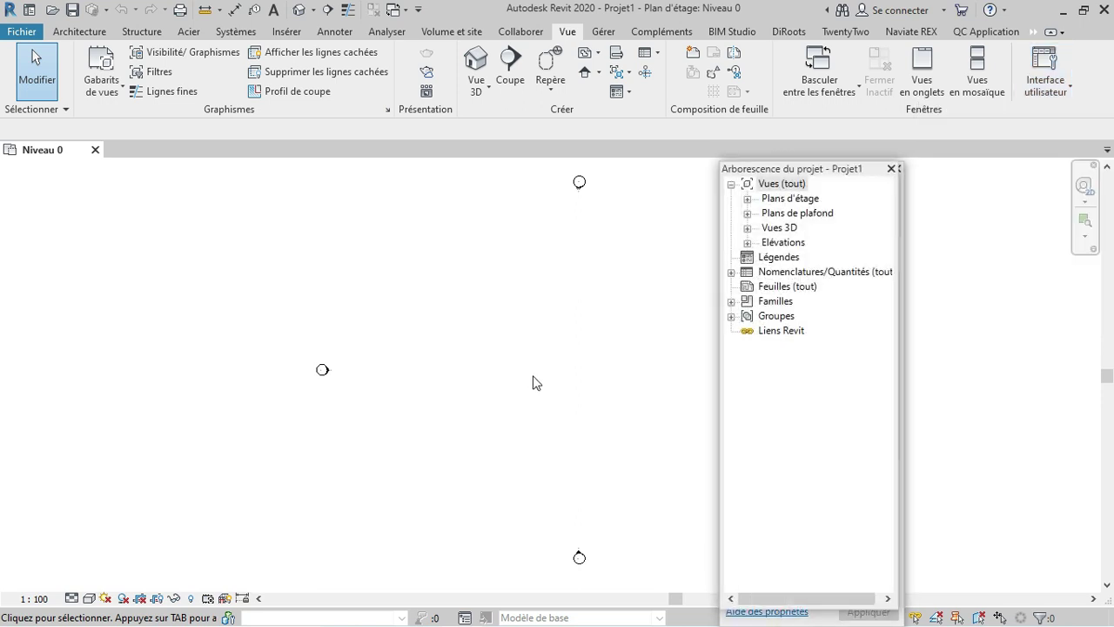
drag(828, 170, 202, 183)
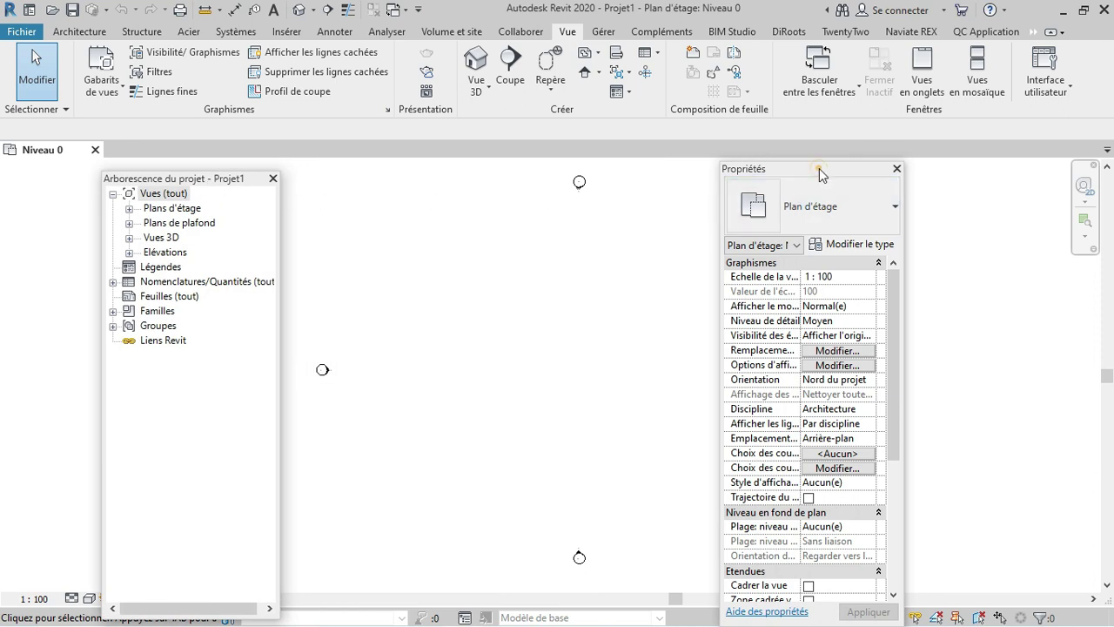
drag(820, 172, 911, 176)
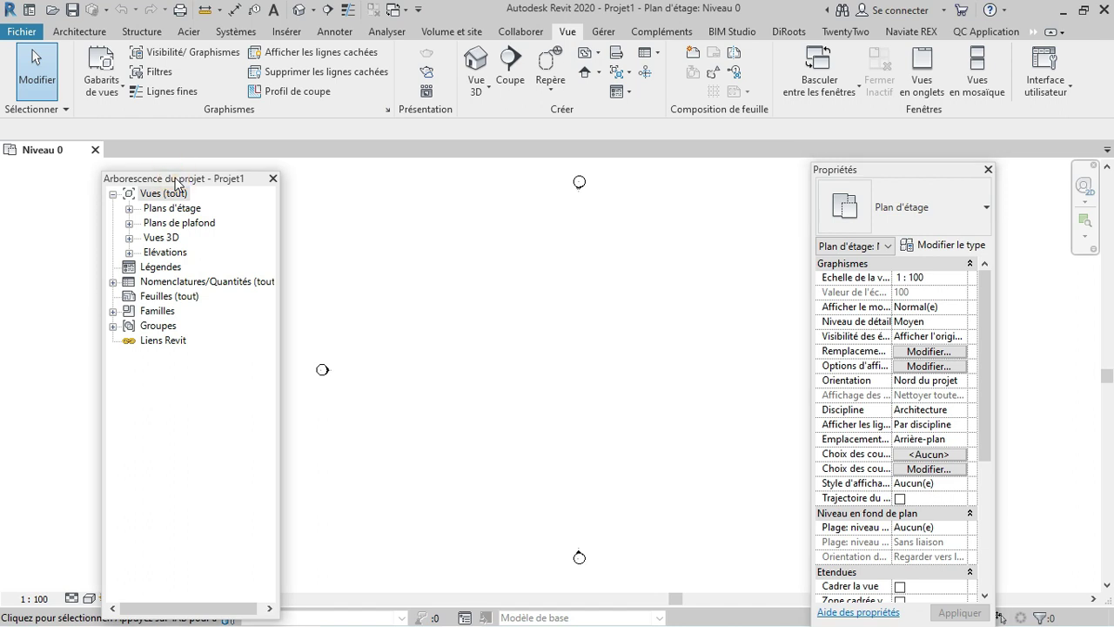
drag(176, 183, 208, 169)
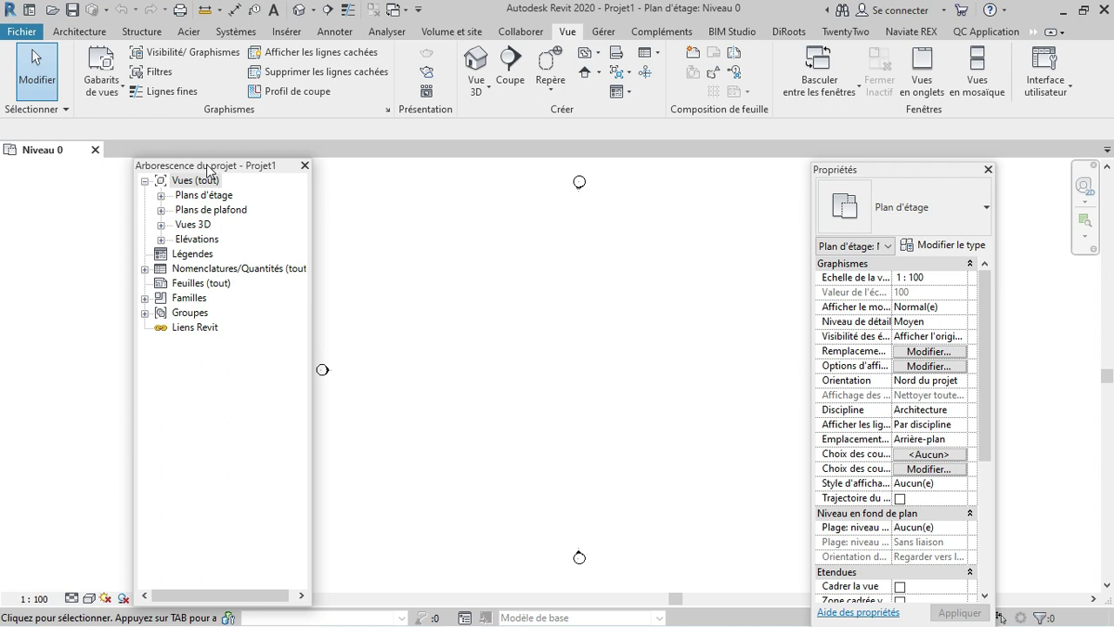
drag(209, 170, 162, 165)
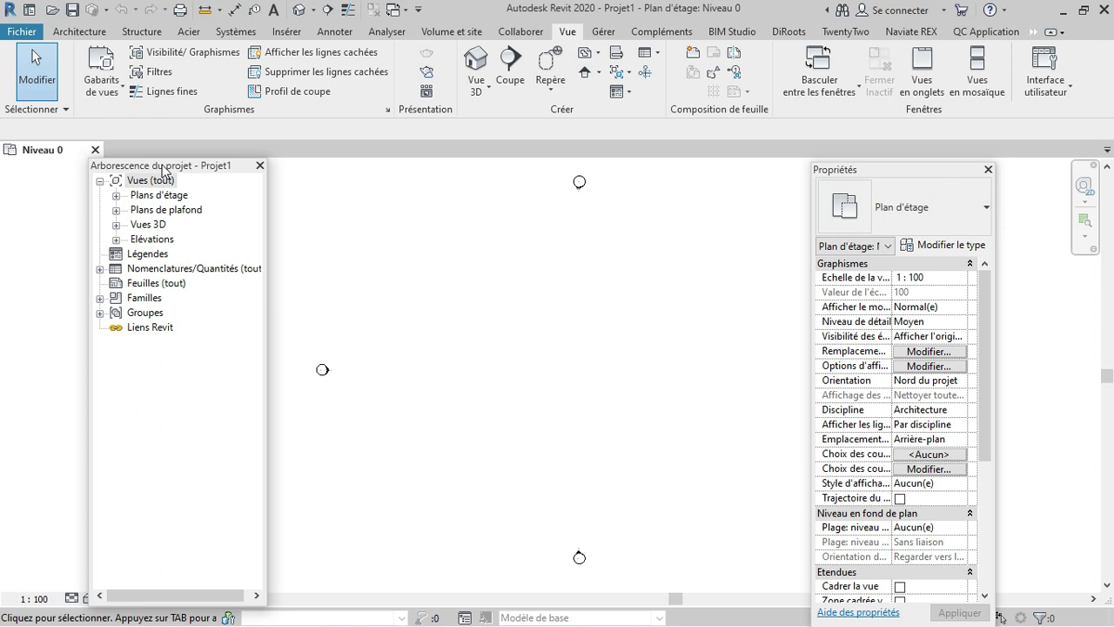
drag(162, 170, 2, 163)
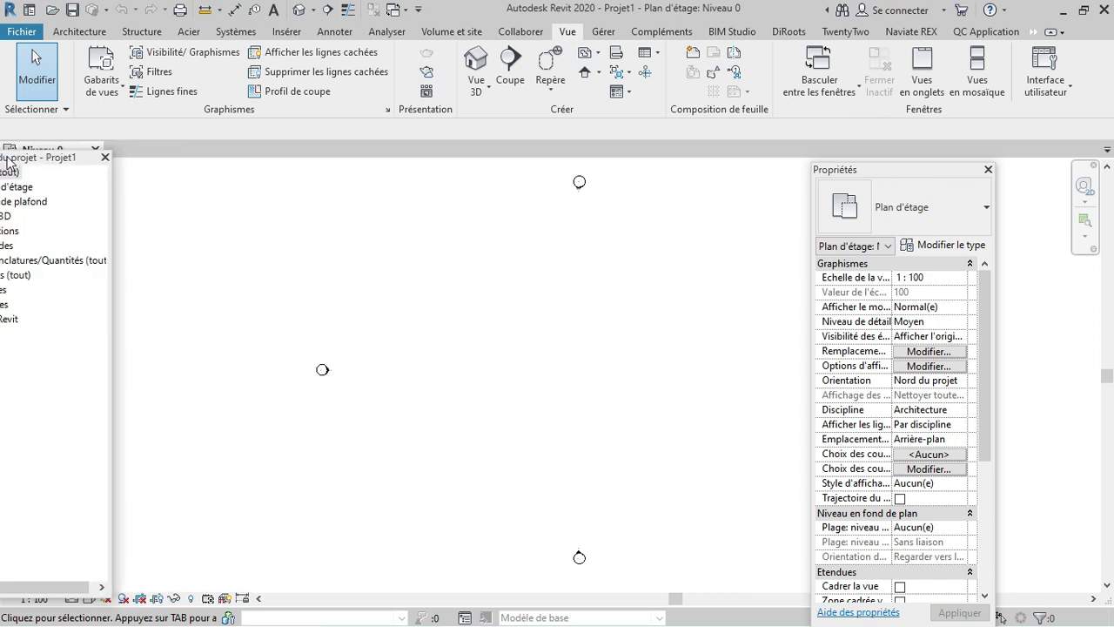
drag(2, 163, 2, 153)
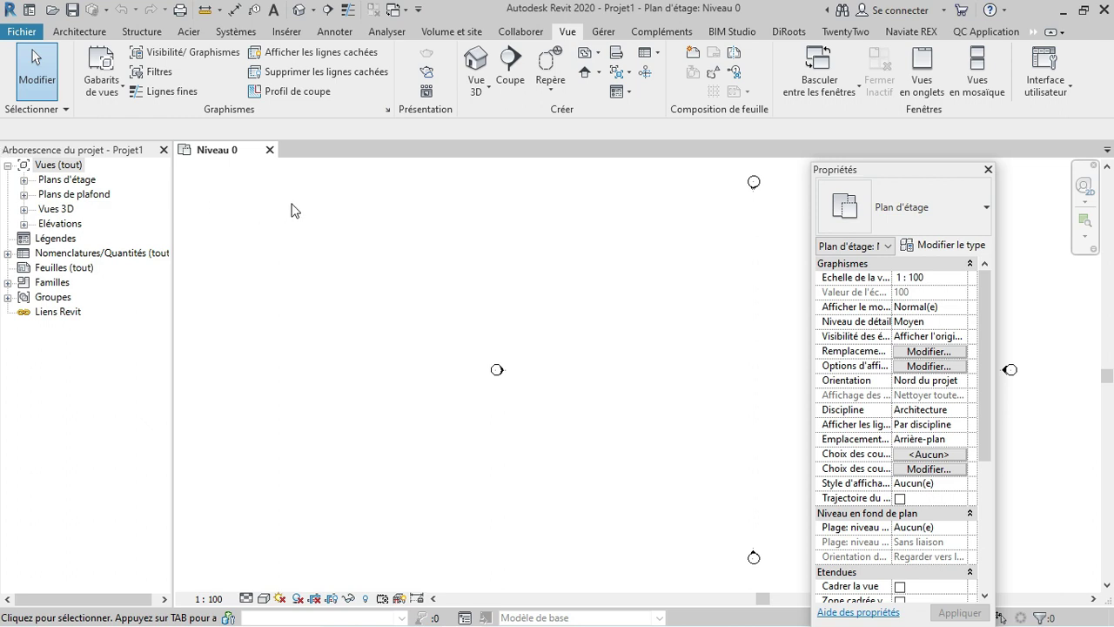
Dock the floating Properties palette along the right edge of the window.
click(84, 156)
click(223, 153)
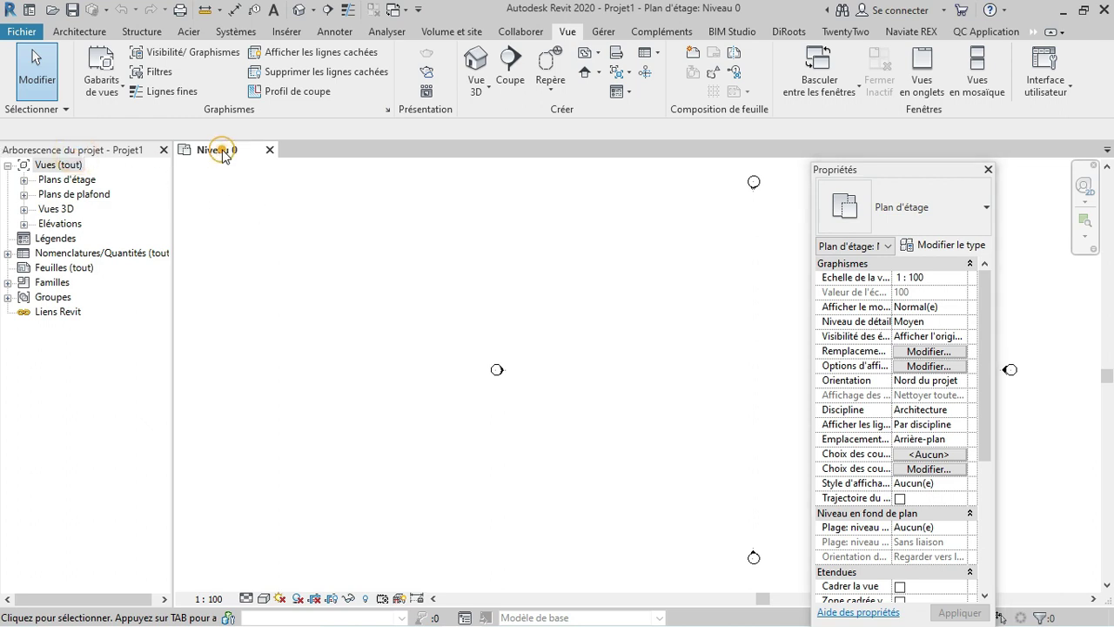
click(333, 271)
click(889, 174)
mouse_move(888, 175)
mouse_down()
mouse_move(819, 169)
mouse_move(1111, 160)
mouse_up()
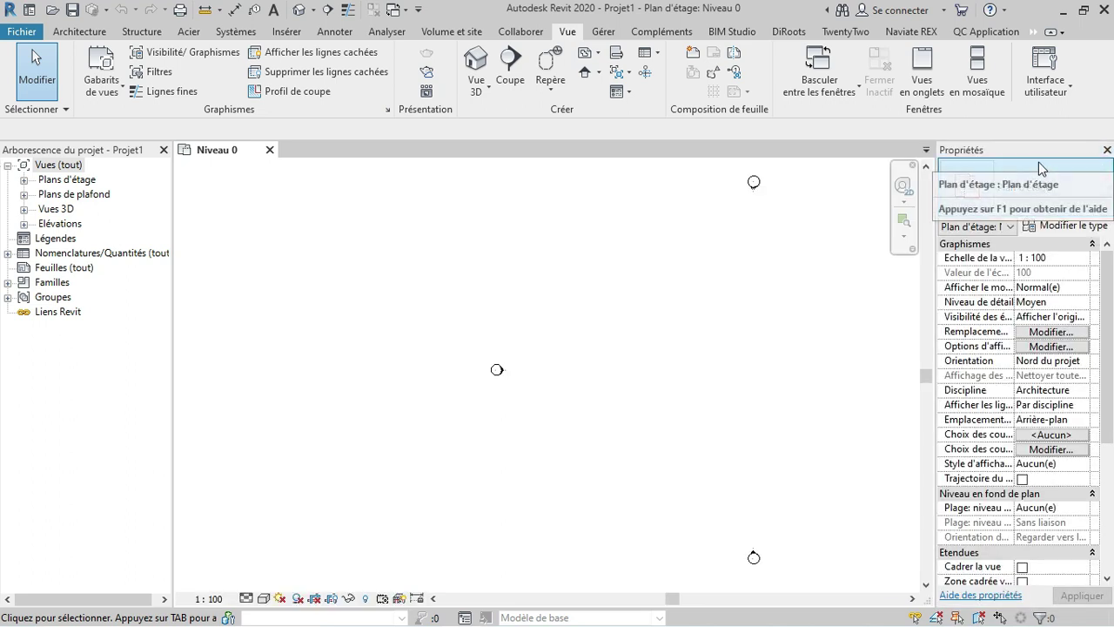
drag(931, 376, 926, 364)
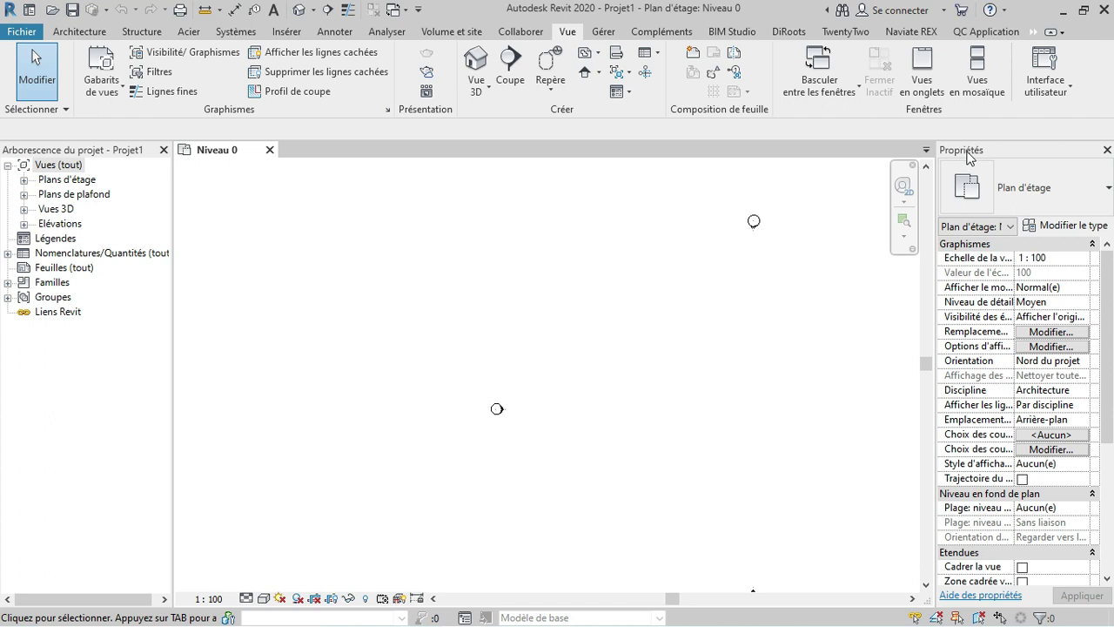
middle_drag(509, 302, 534, 435)
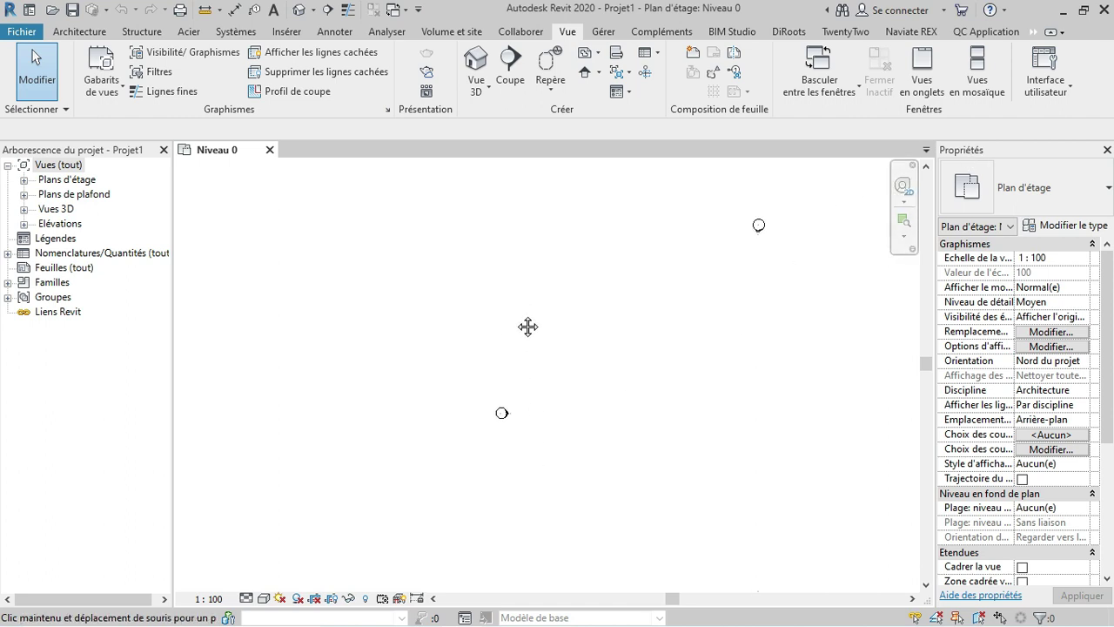
scroll(586, 406, down, 2)
scroll(577, 368, down, 2)
scroll(605, 402, down, 1)
middle_drag(605, 403, 479, 288)
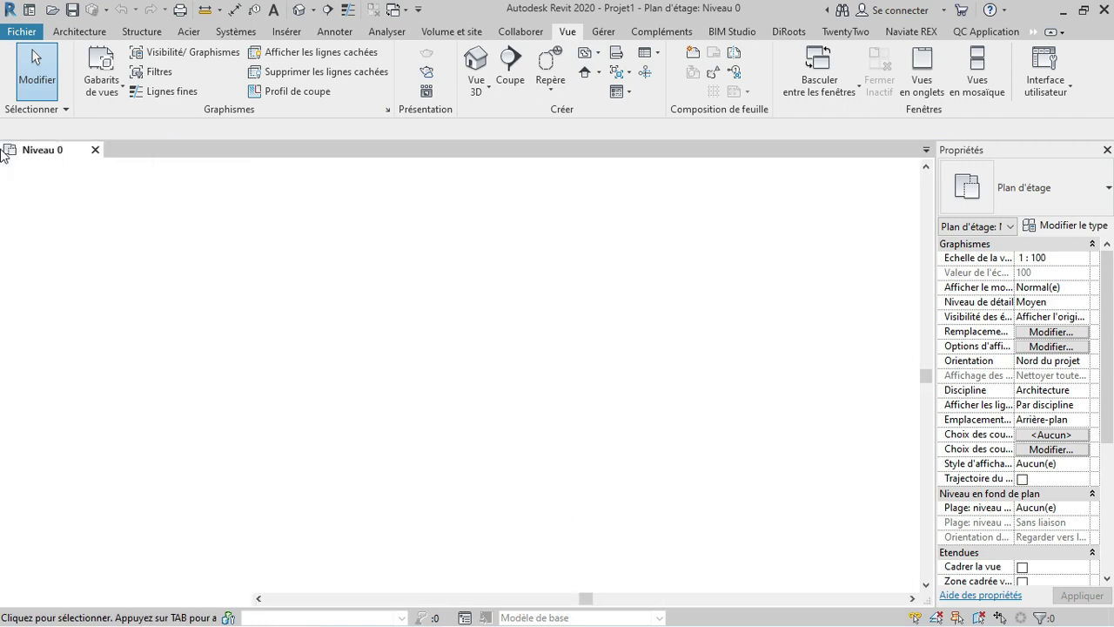
drag(78, 155, 7, 154)
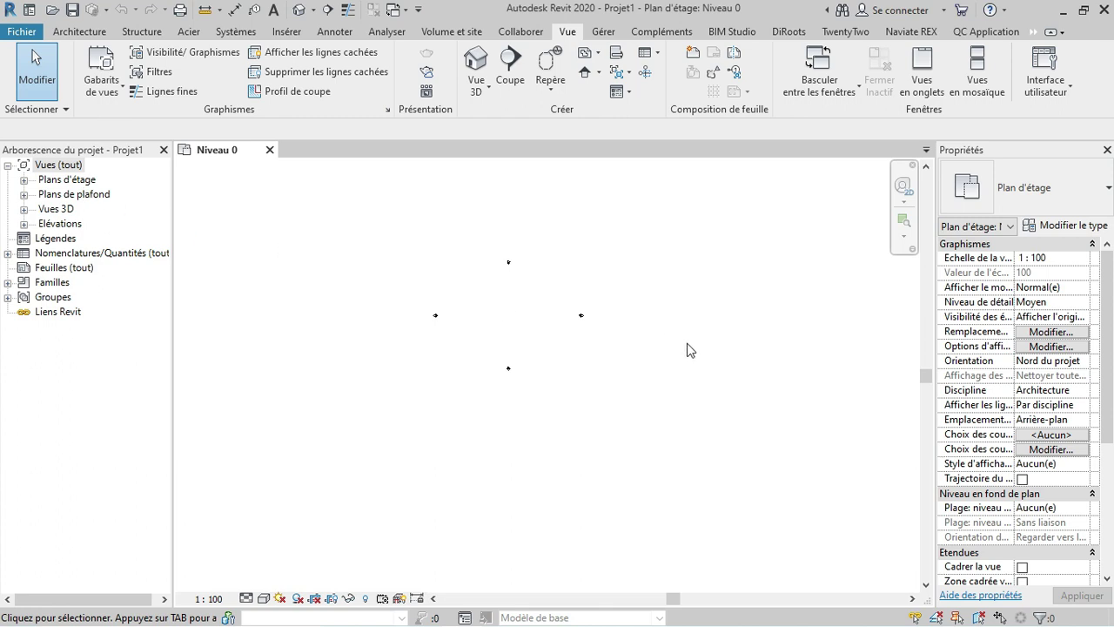
scroll(406, 323, up, 2)
scroll(525, 229, up, 2)
scroll(636, 214, down, 1)
scroll(998, 362, down, 1)
scroll(998, 362, up, 1)
scroll(1001, 394, down, 1)
scroll(1013, 418, down, 3)
scroll(1017, 435, down, 3)
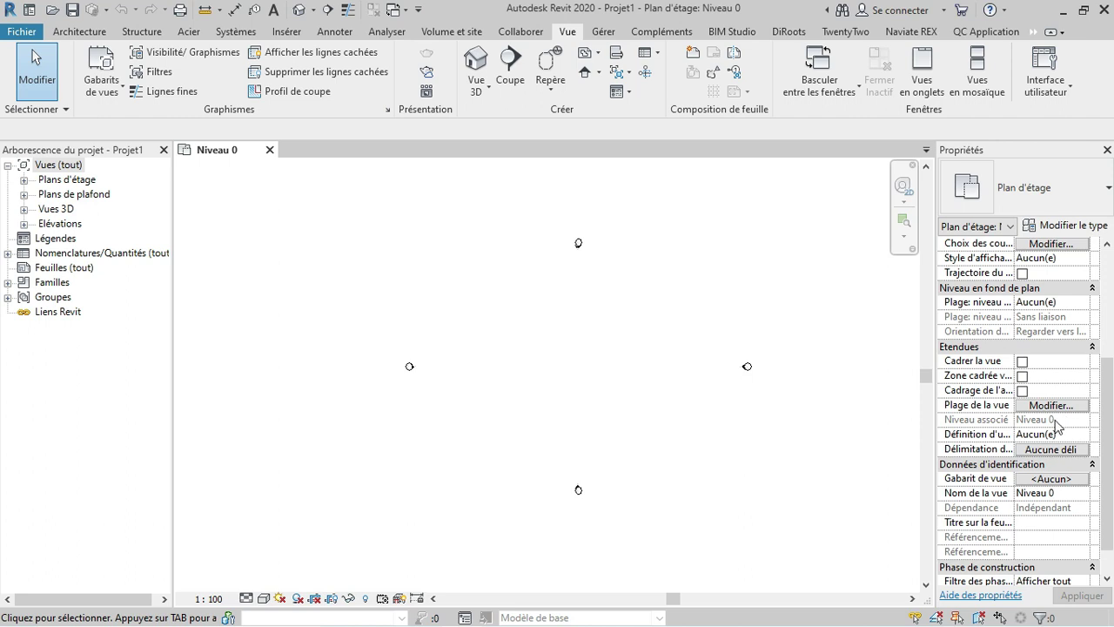
scroll(1018, 455, up, 1)
scroll(1018, 455, down, 2)
scroll(1020, 454, up, 2)
scroll(1020, 454, up, 3)
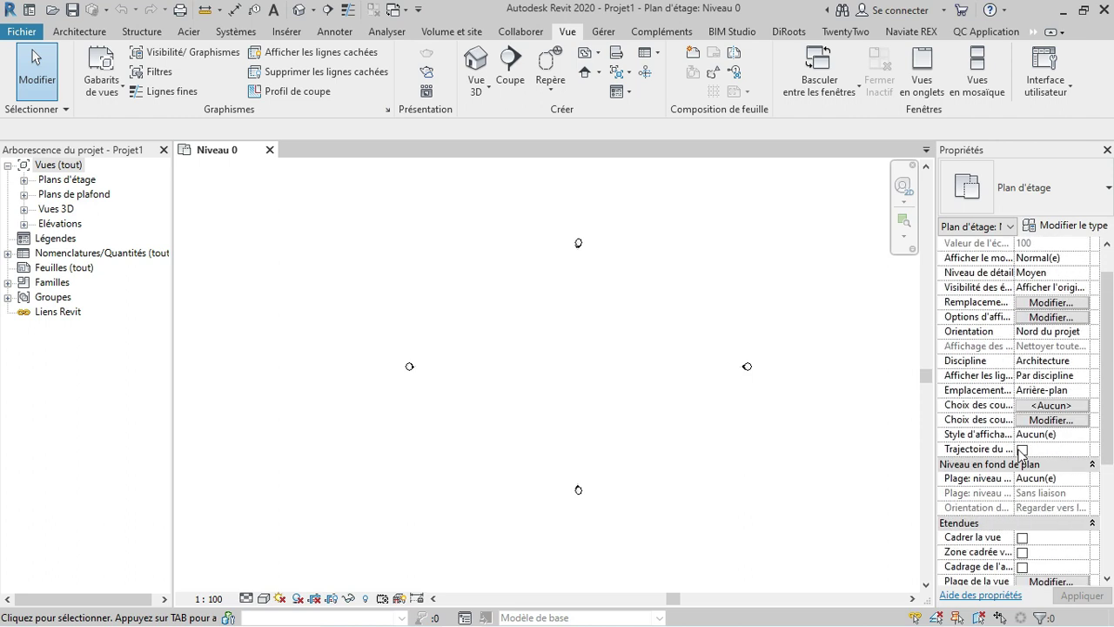
scroll(1020, 455, up, 1)
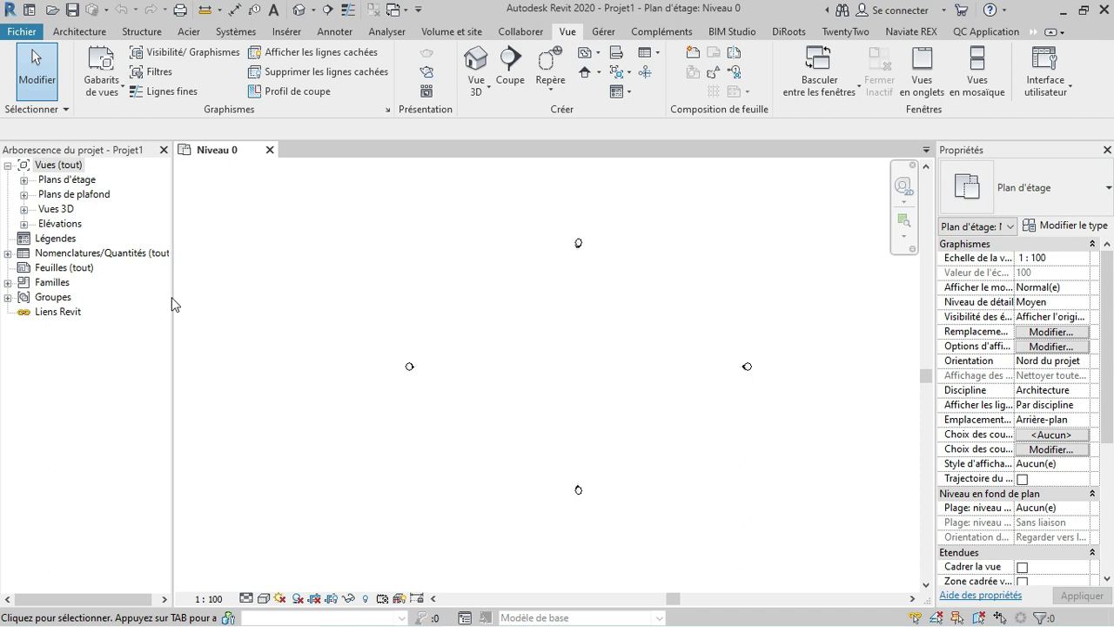
Drag the Project Browser border wider, then float Properties off the right dock over the plan.
drag(173, 288, 198, 290)
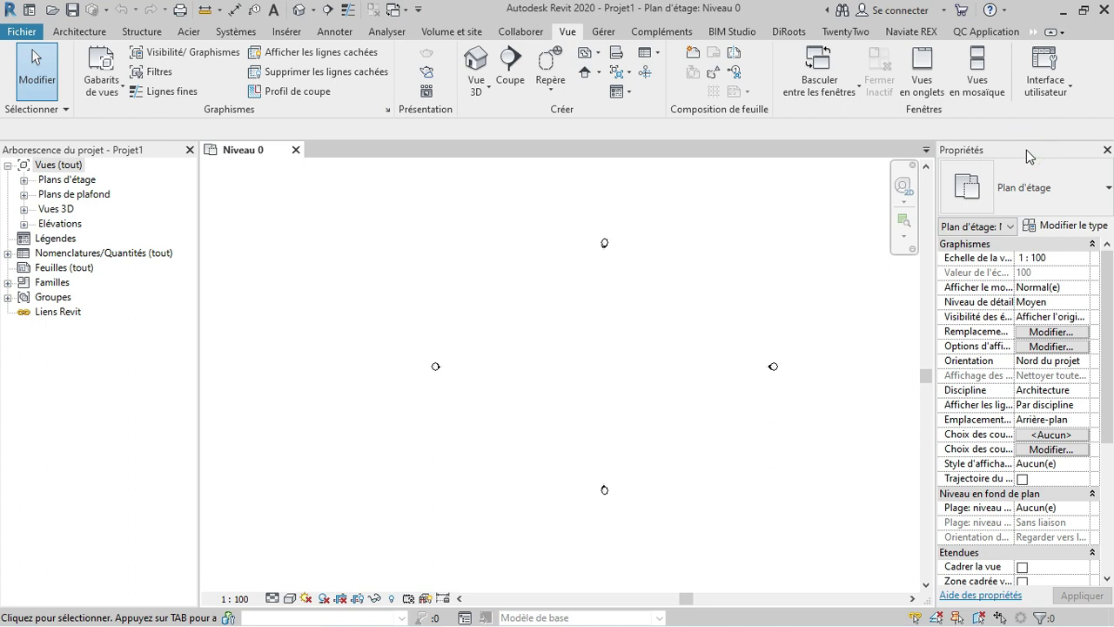
mouse_move(1012, 155)
mouse_down()
mouse_move(775, 198)
mouse_move(631, 152)
mouse_move(614, 161)
mouse_up()
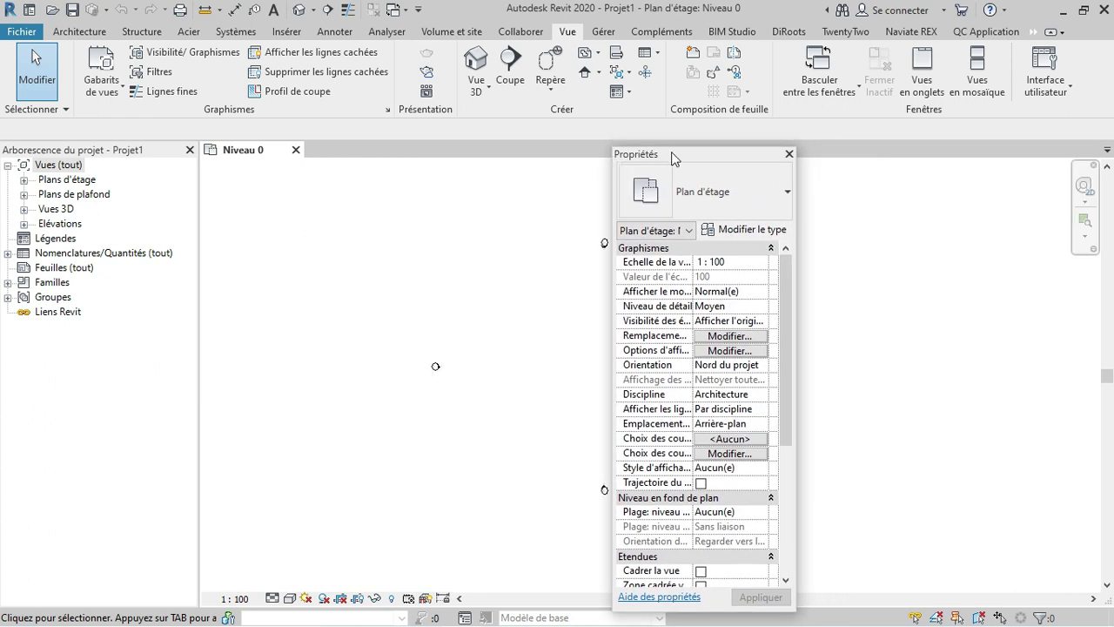
mouse_move(671, 156)
mouse_down()
mouse_move(673, 55)
mouse_move(597, 8)
mouse_move(571, 15)
mouse_move(509, 196)
mouse_move(525, 150)
mouse_up()
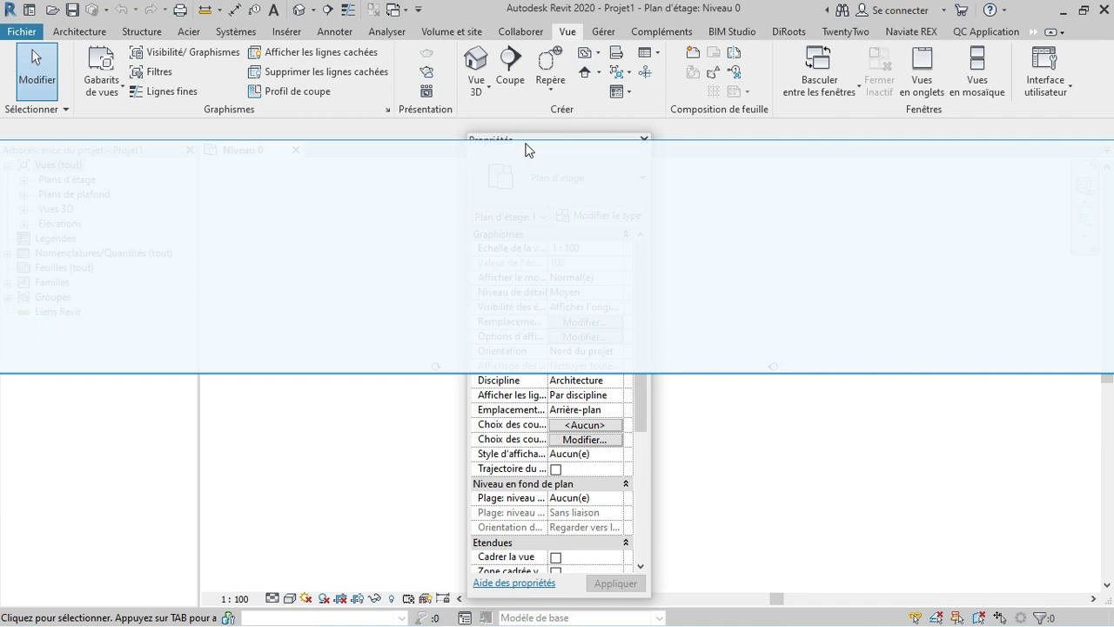
Dock Properties across the top, then undock it and move it floating toward the left side.
drag(526, 150, 524, 147)
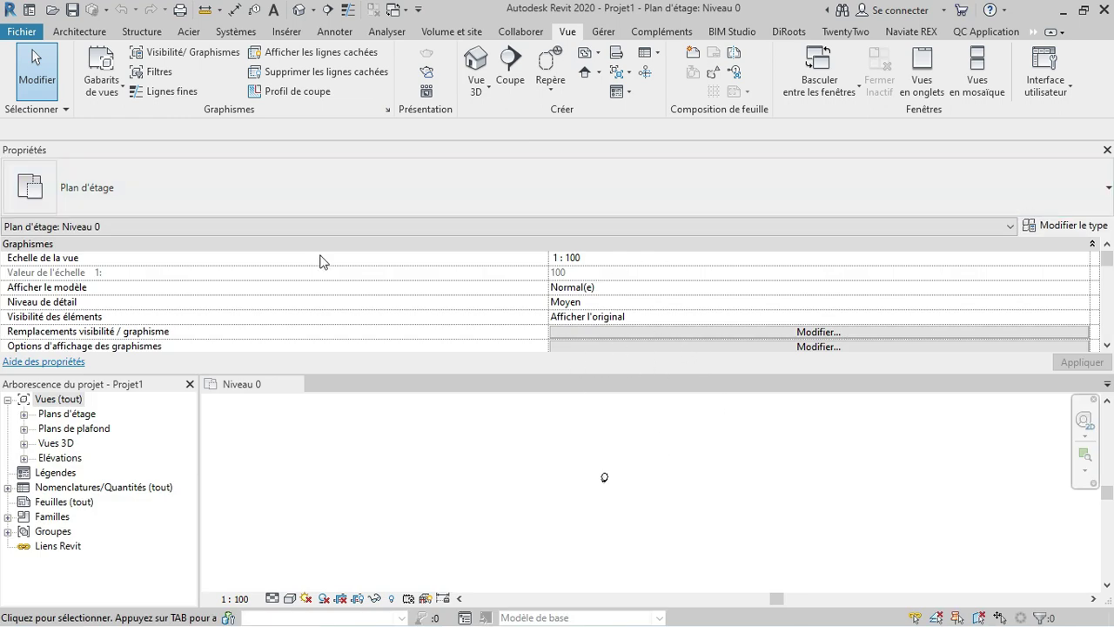
drag(52, 150, 365, 196)
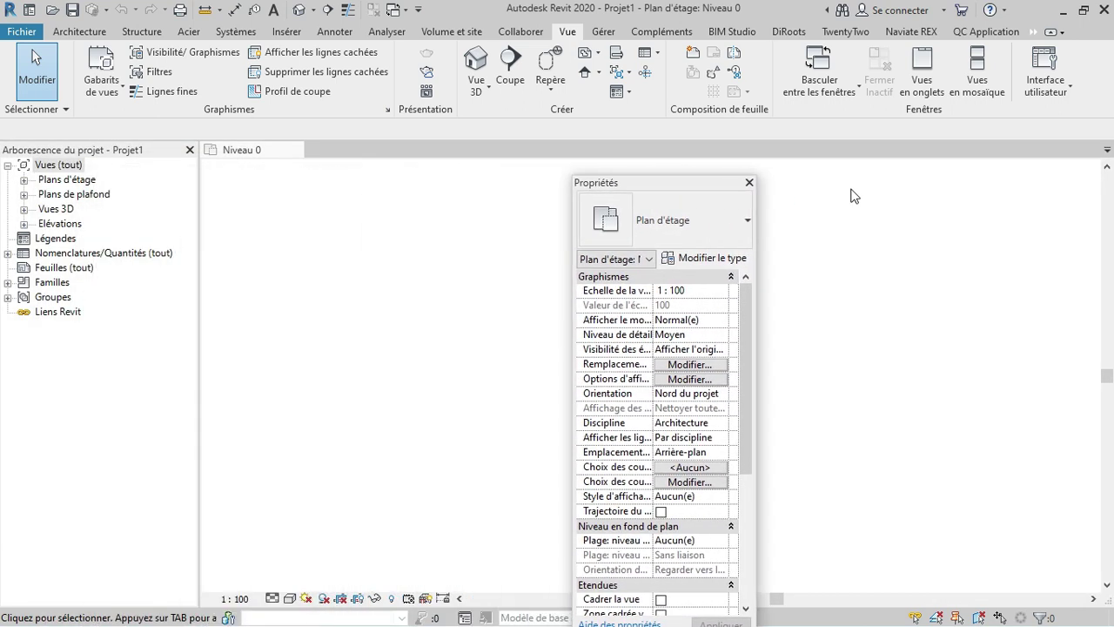
drag(364, 195, 875, 171)
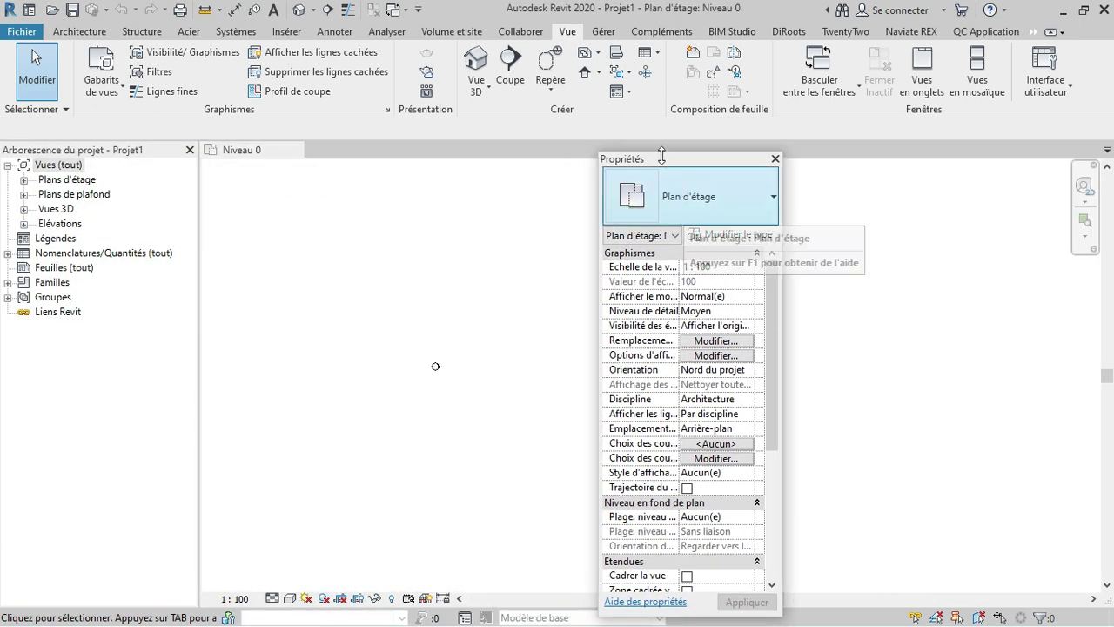
drag(671, 158, 680, 157)
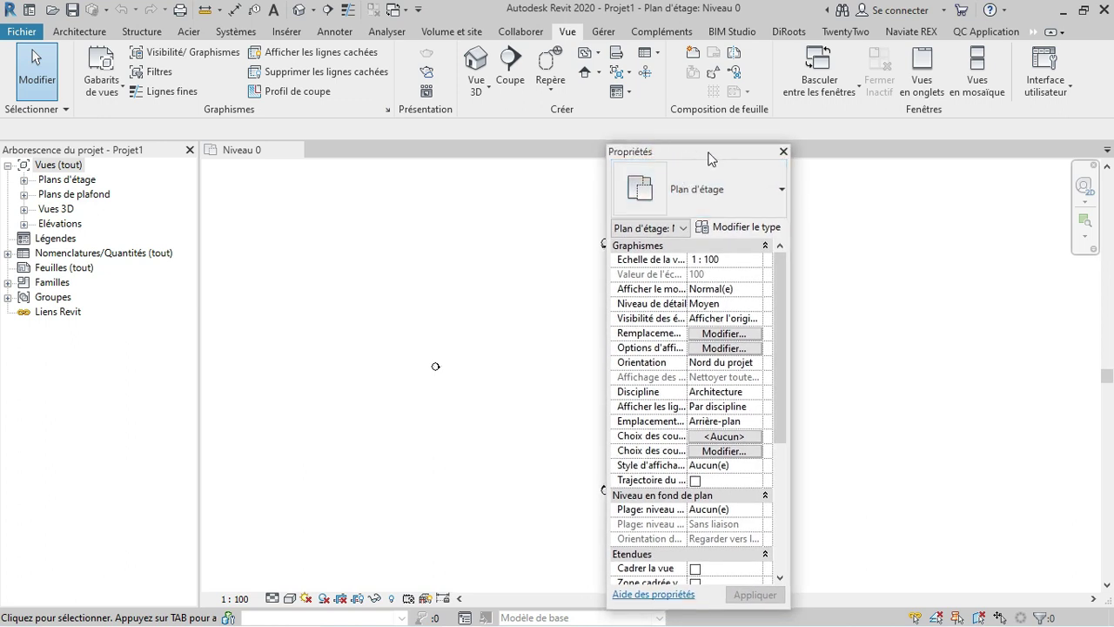
drag(707, 153, 697, 151)
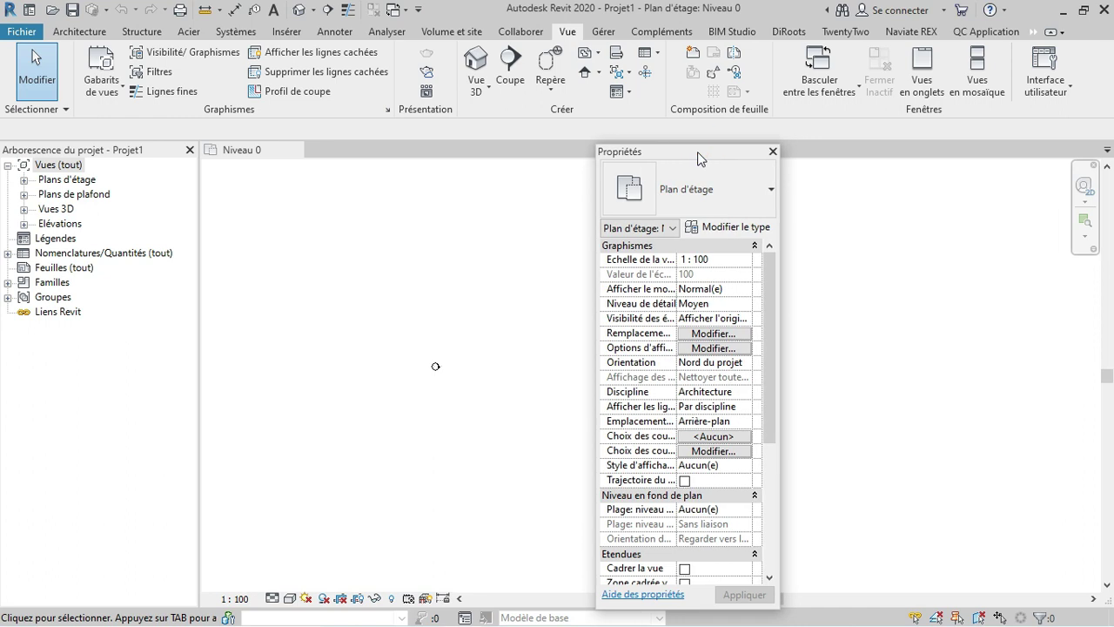
mouse_move(697, 151)
mouse_down()
mouse_move(232, 151)
mouse_move(114, 168)
mouse_move(174, 166)
mouse_move(125, 165)
mouse_move(144, 144)
mouse_move(153, 164)
mouse_up()
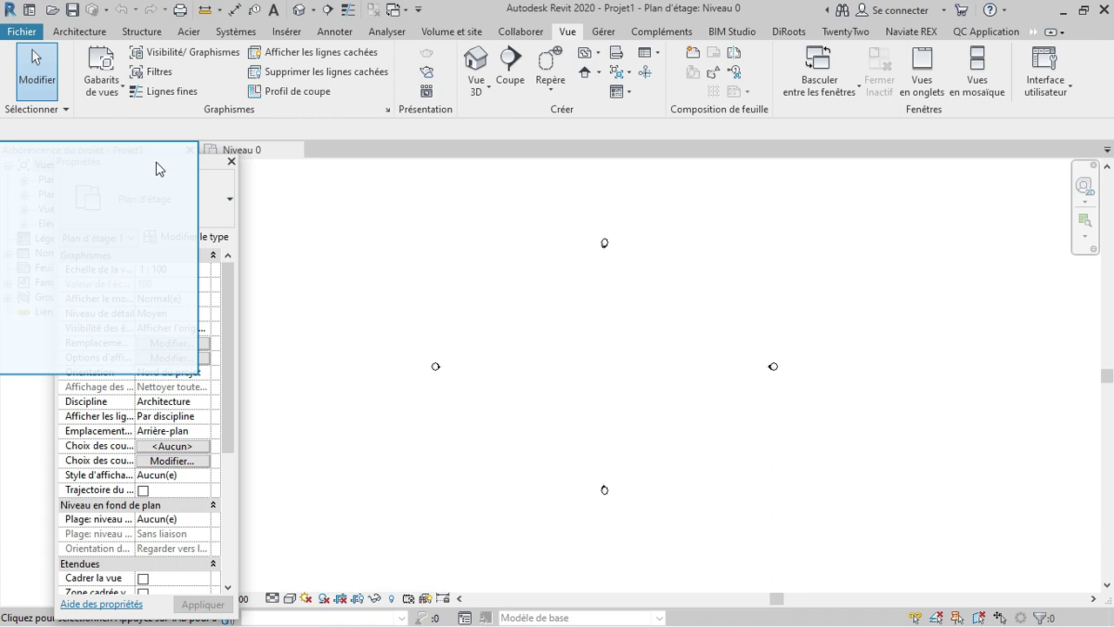
Stack Properties above the Project Browser, then float it and drag it back onto the browser.
drag(156, 168, 142, 165)
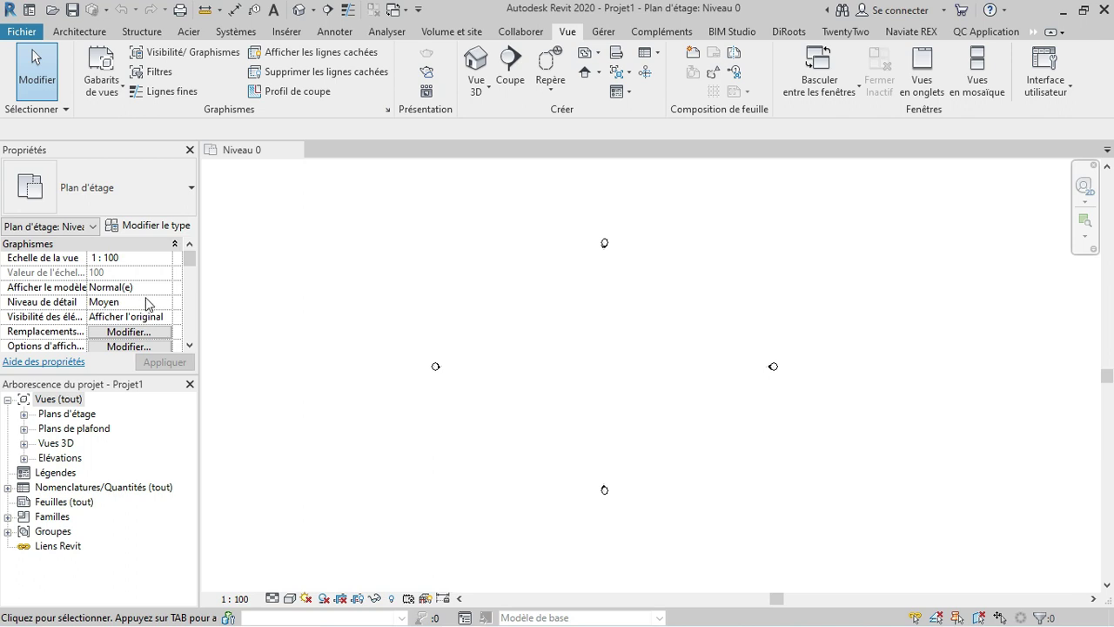
scroll(177, 318, down, 3)
scroll(175, 316, down, 3)
scroll(175, 314, down, 3)
scroll(177, 318, up, 5)
click(74, 150)
drag(170, 165, 729, 174)
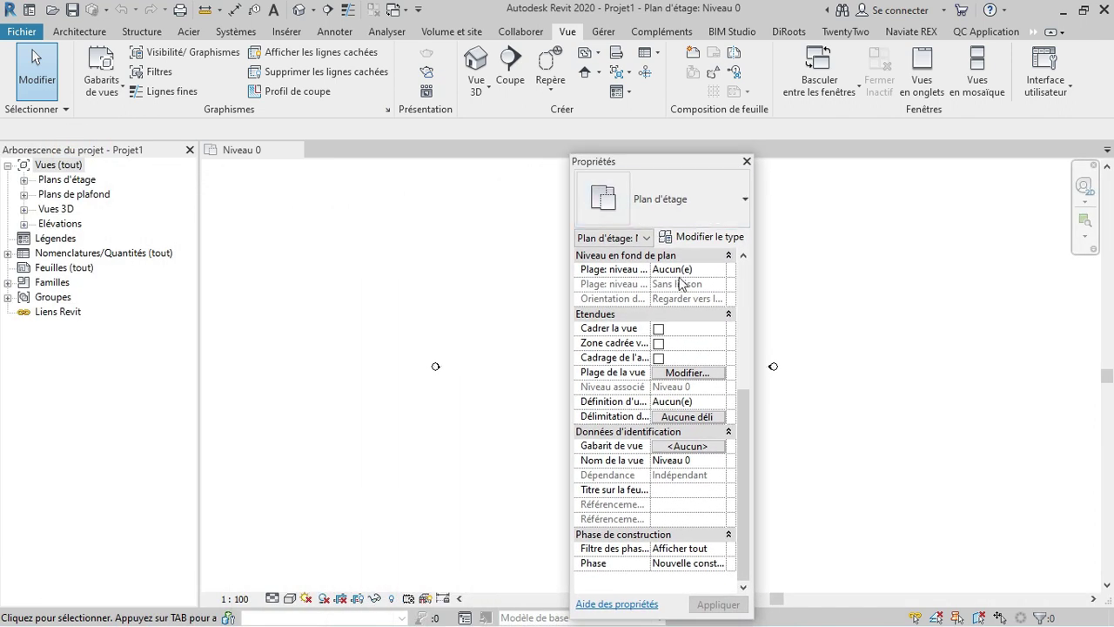
drag(651, 166, 98, 157)
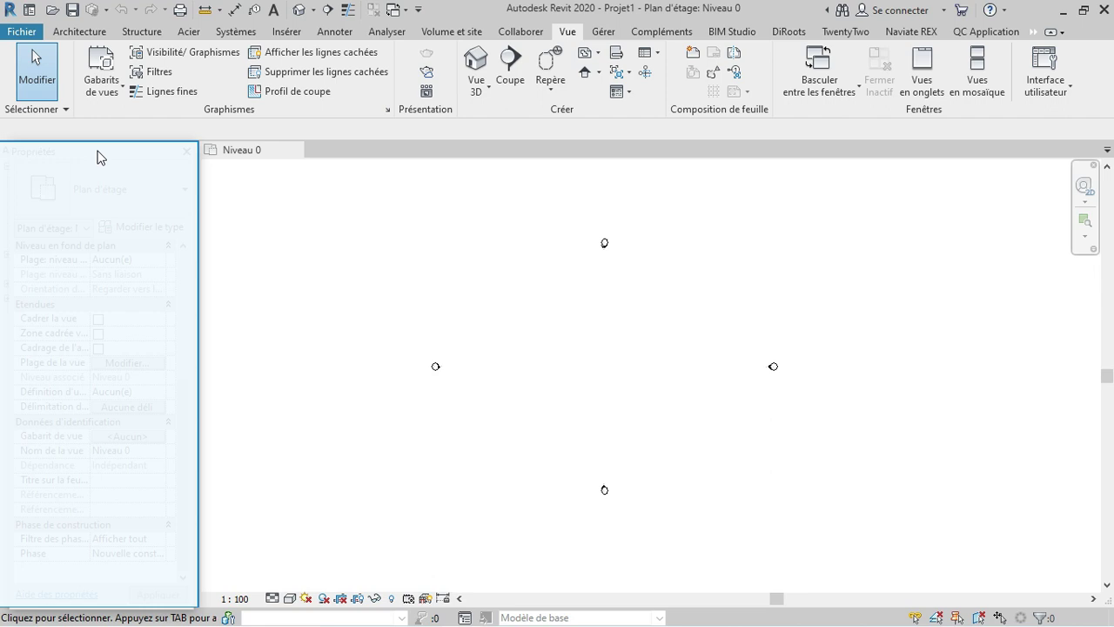
drag(98, 157, 101, 155)
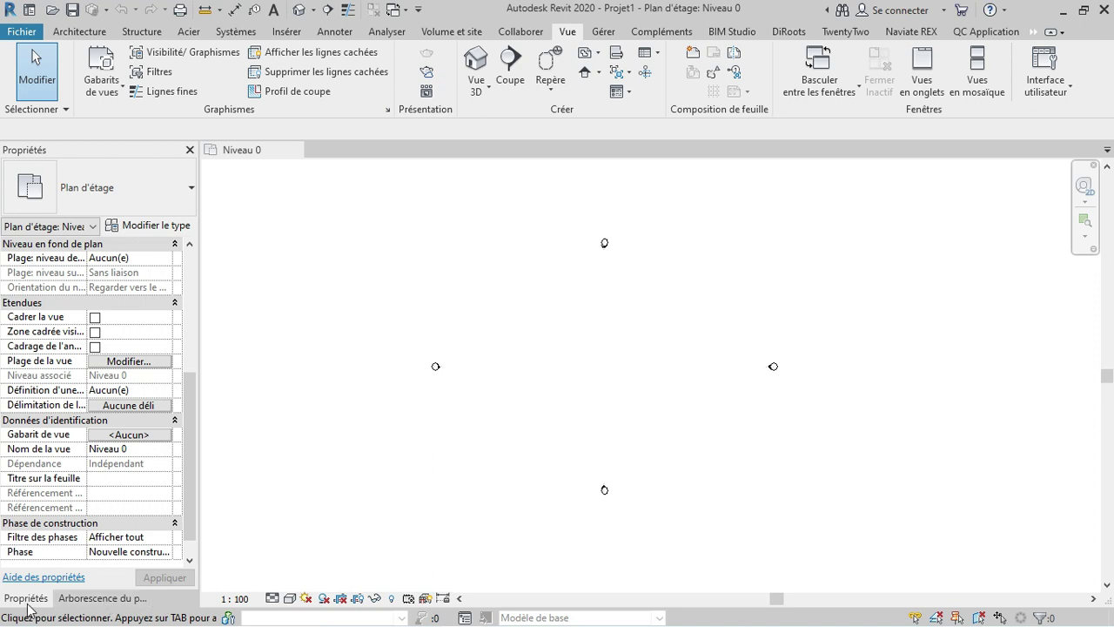
click(106, 600)
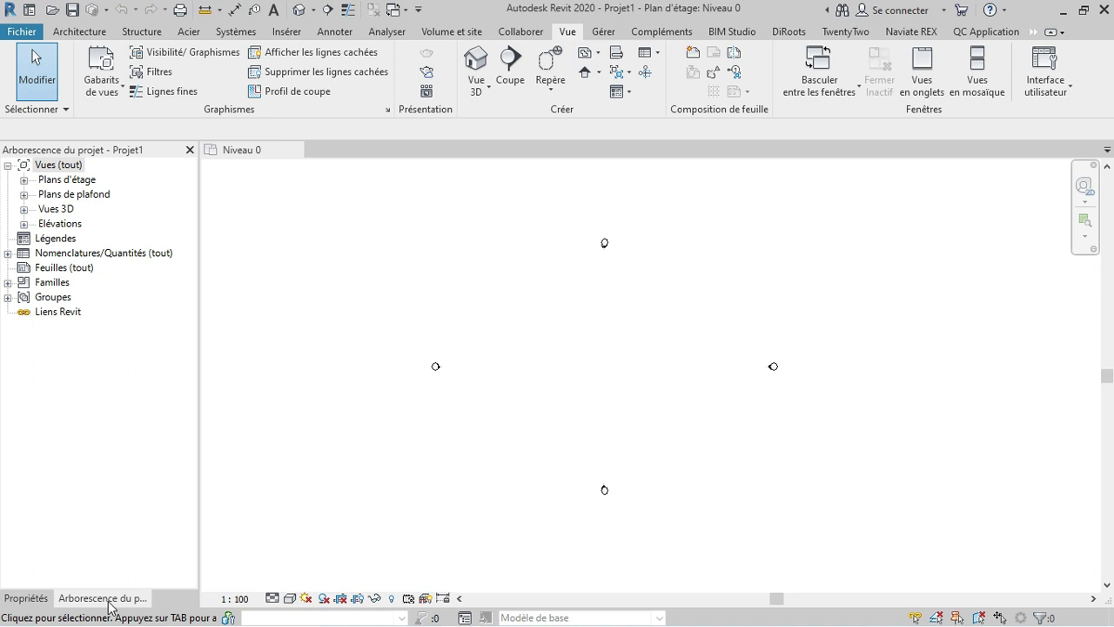
click(39, 601)
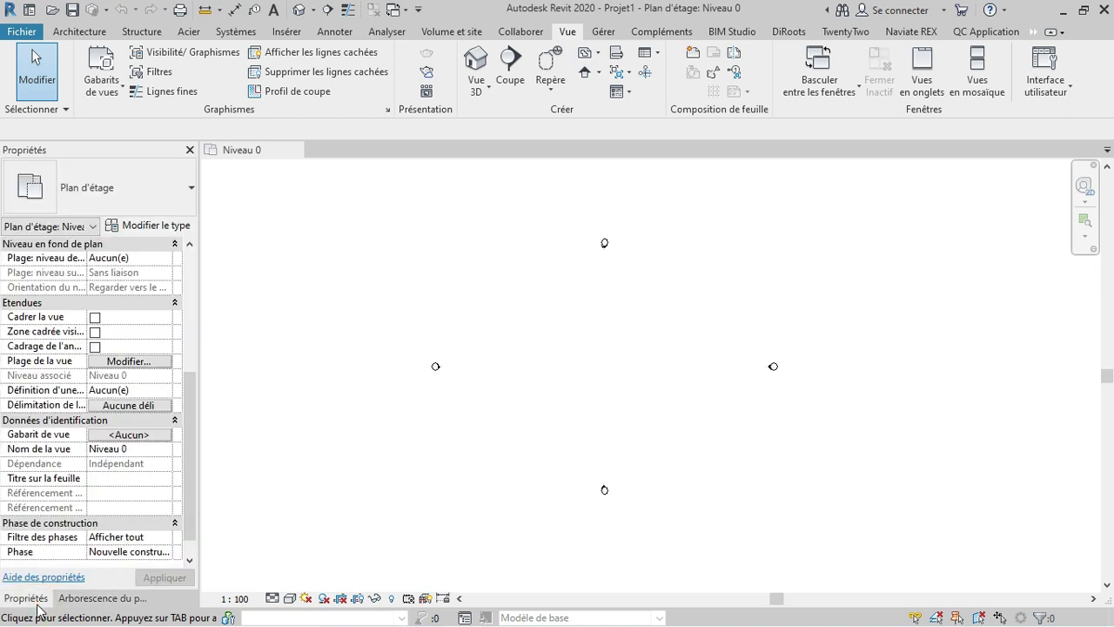
click(98, 600)
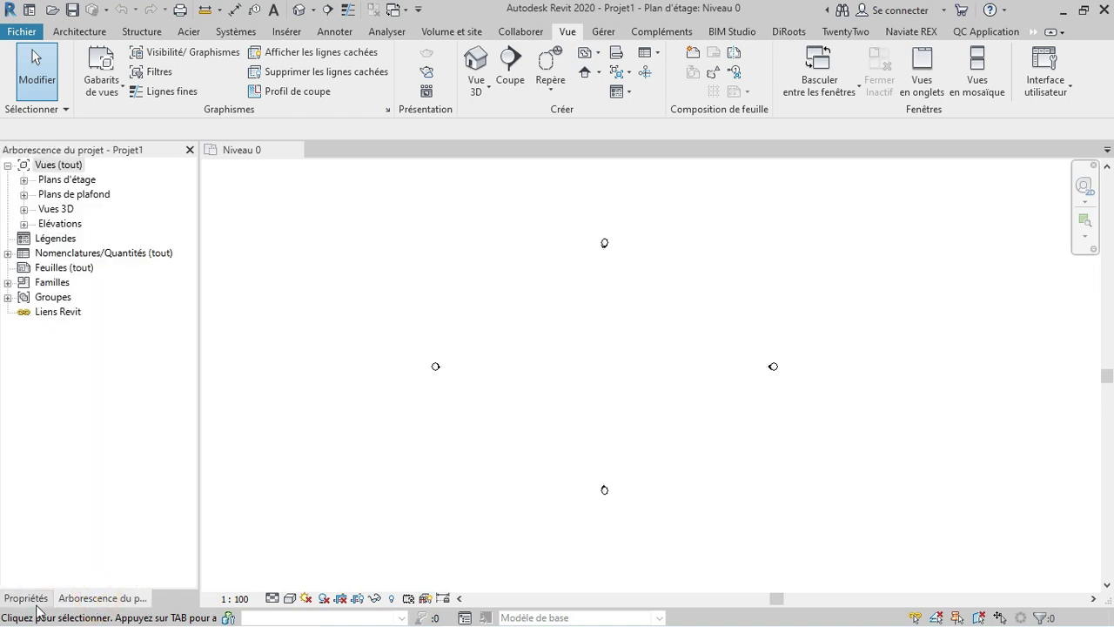
click(26, 600)
scroll(87, 482, up, 5)
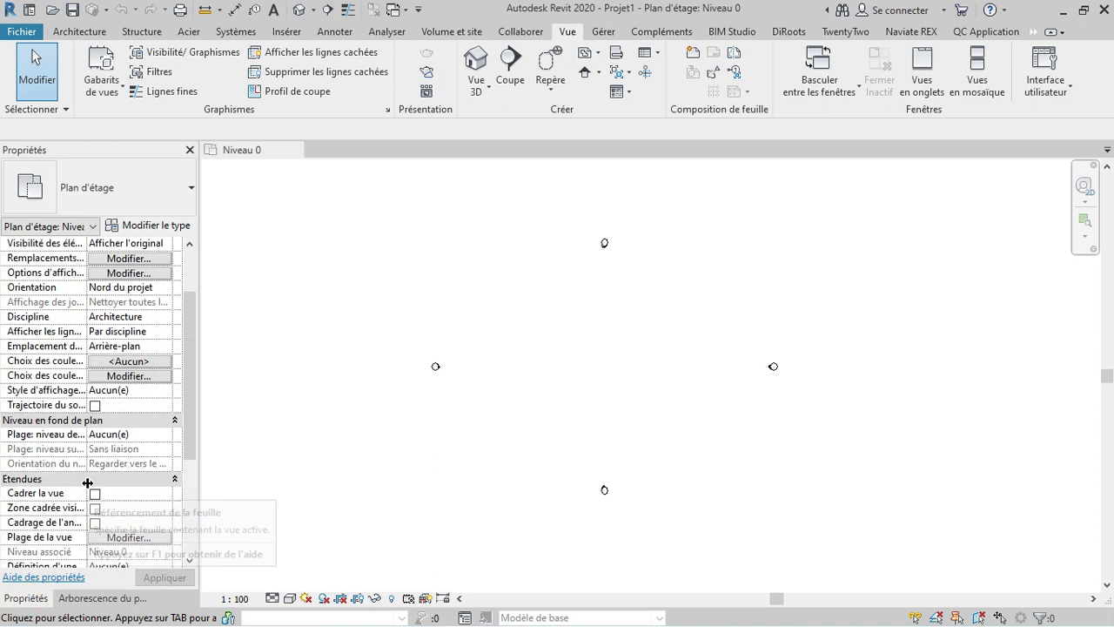
scroll(87, 482, up, 3)
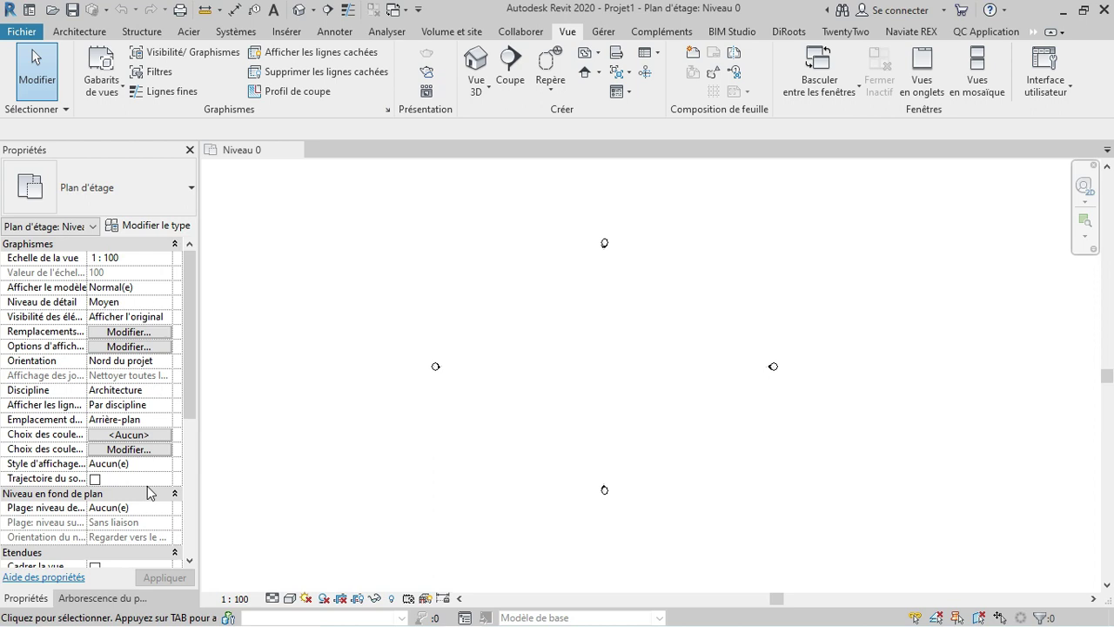
scroll(150, 493, down, 2)
scroll(150, 493, down, 2)
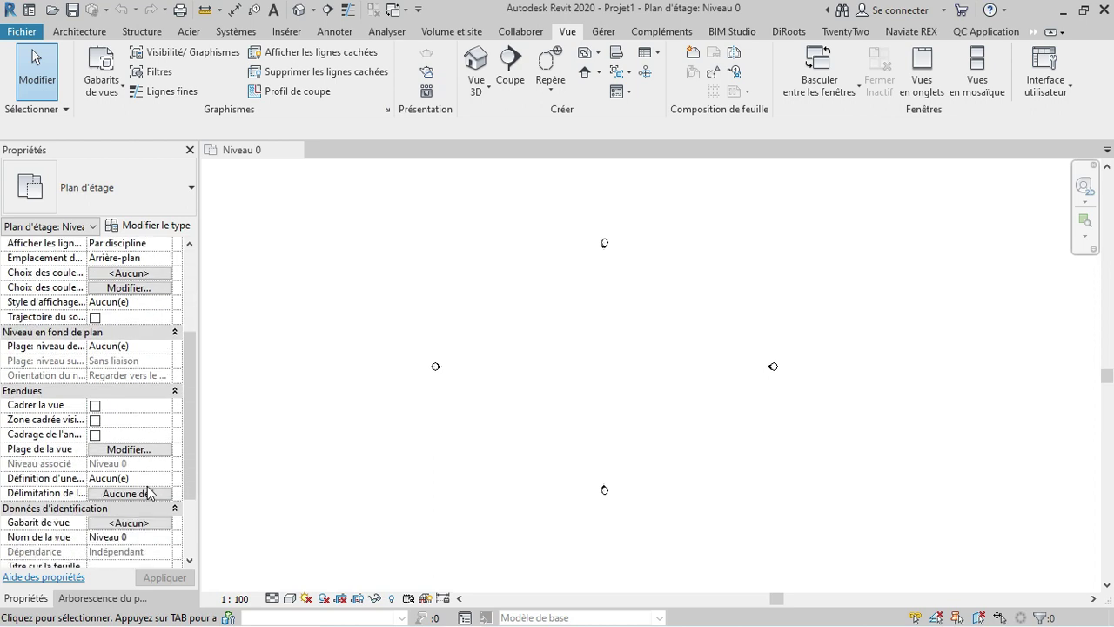
click(103, 598)
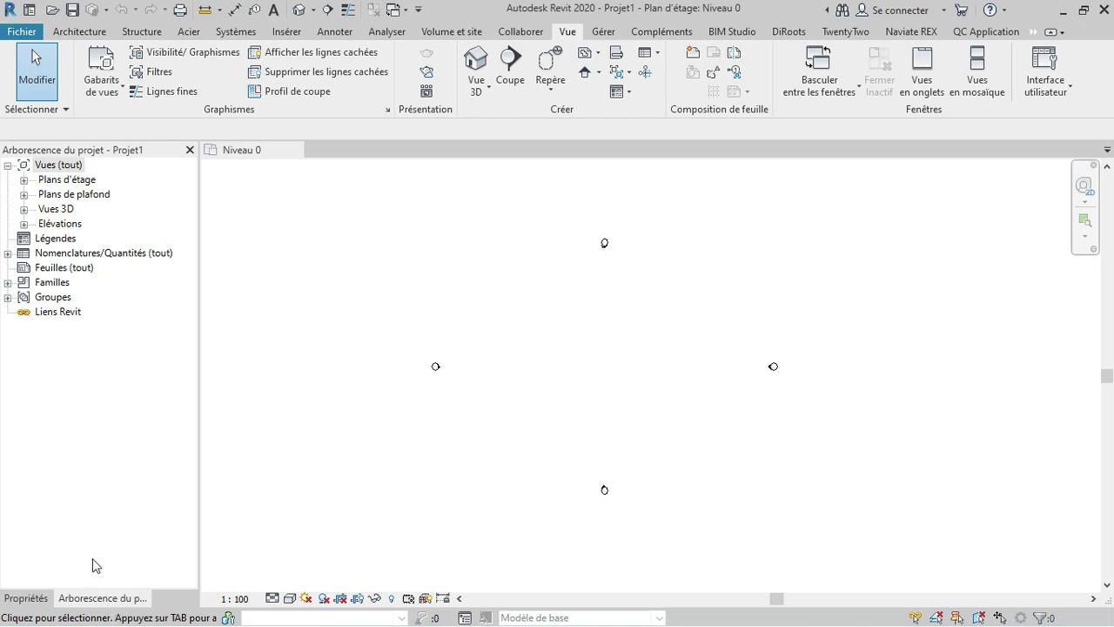
click(22, 598)
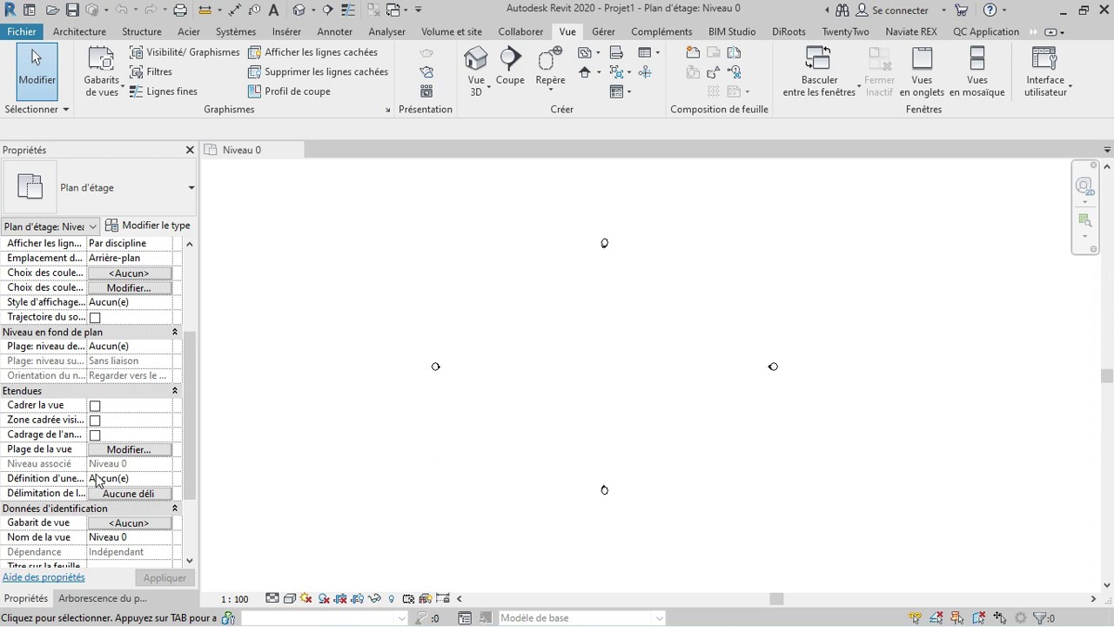
scroll(96, 481, up, 3)
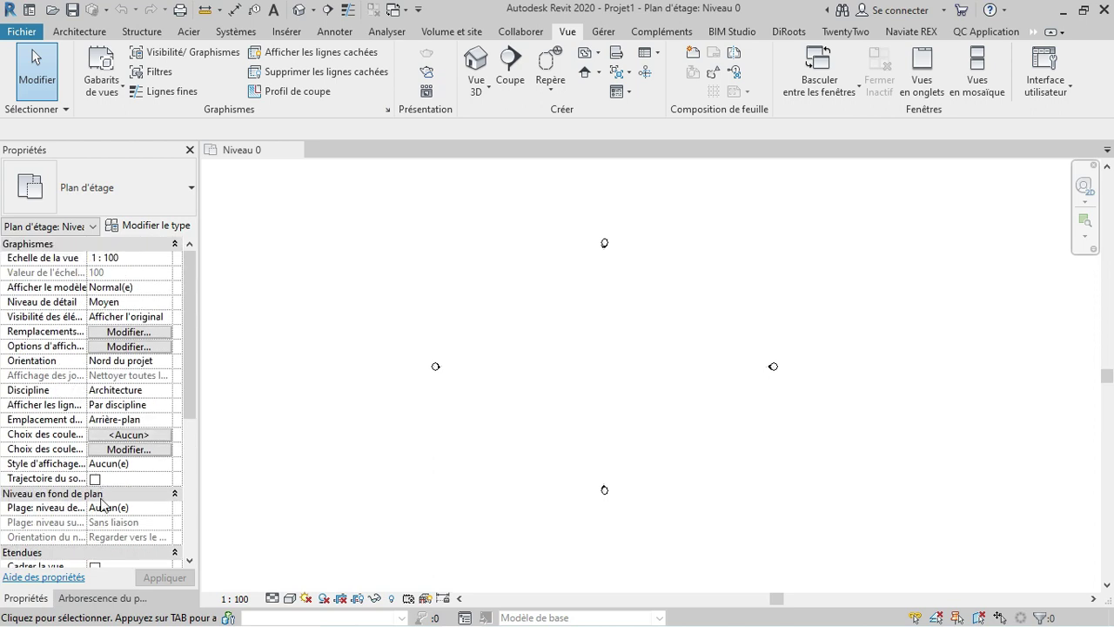
scroll(103, 505, down, 3)
scroll(103, 505, up, 1)
scroll(103, 505, down, 1)
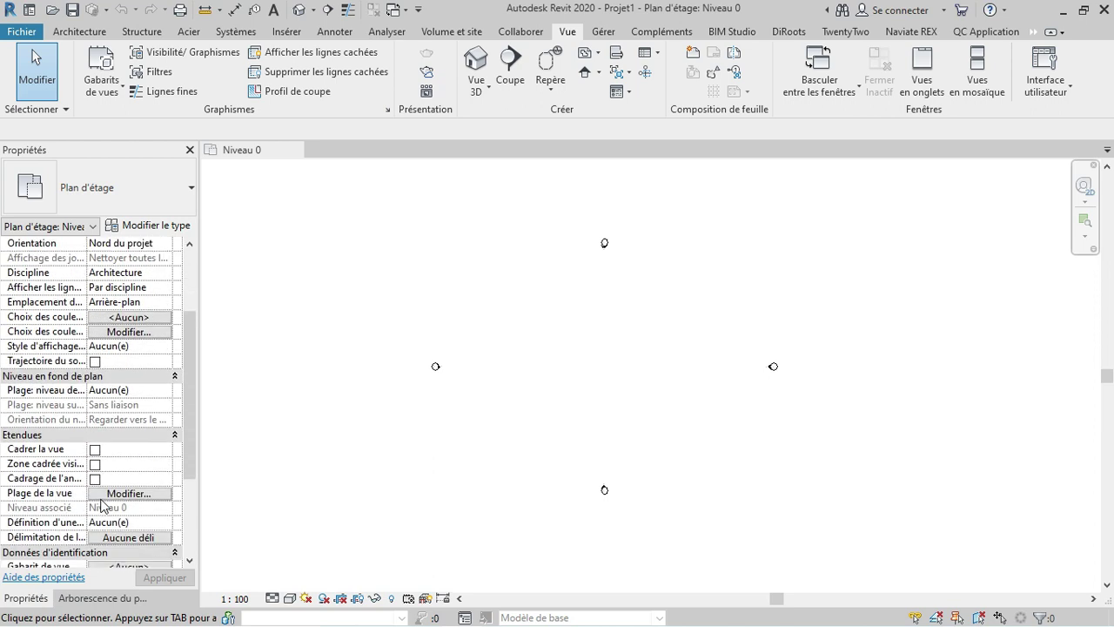
scroll(103, 504, down, 1)
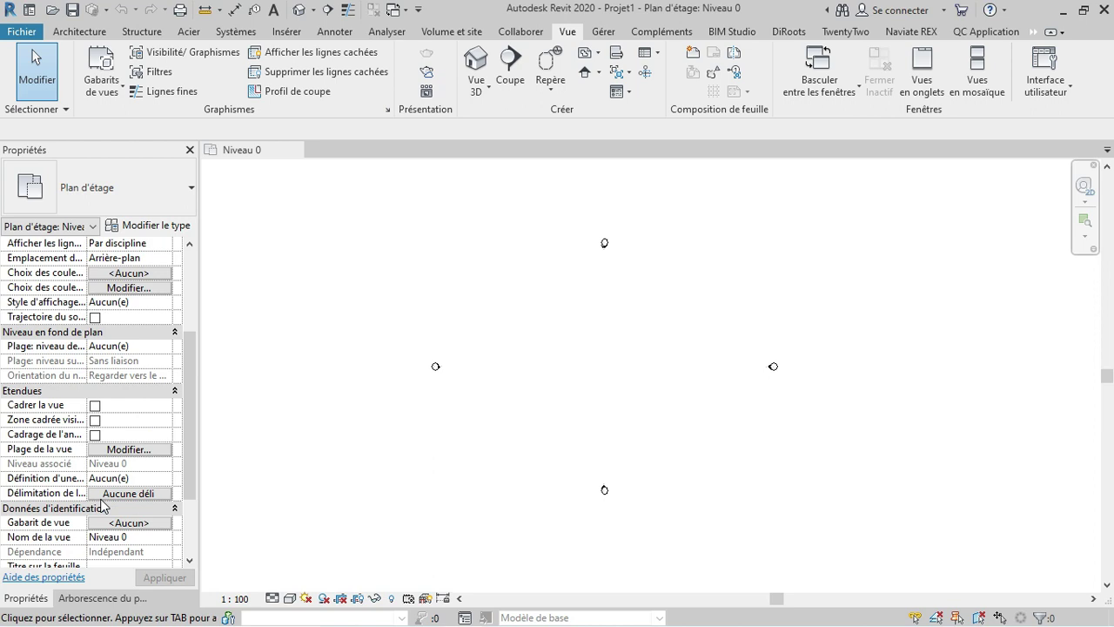
scroll(102, 505, down, 1)
scroll(103, 505, down, 1)
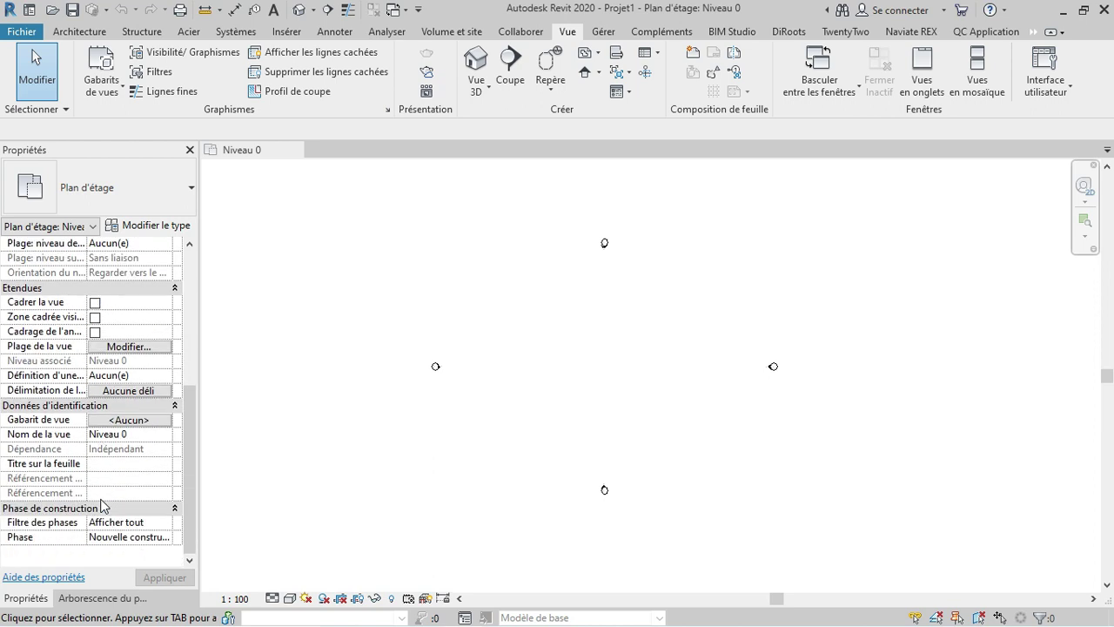
scroll(103, 504, up, 2)
scroll(103, 505, up, 5)
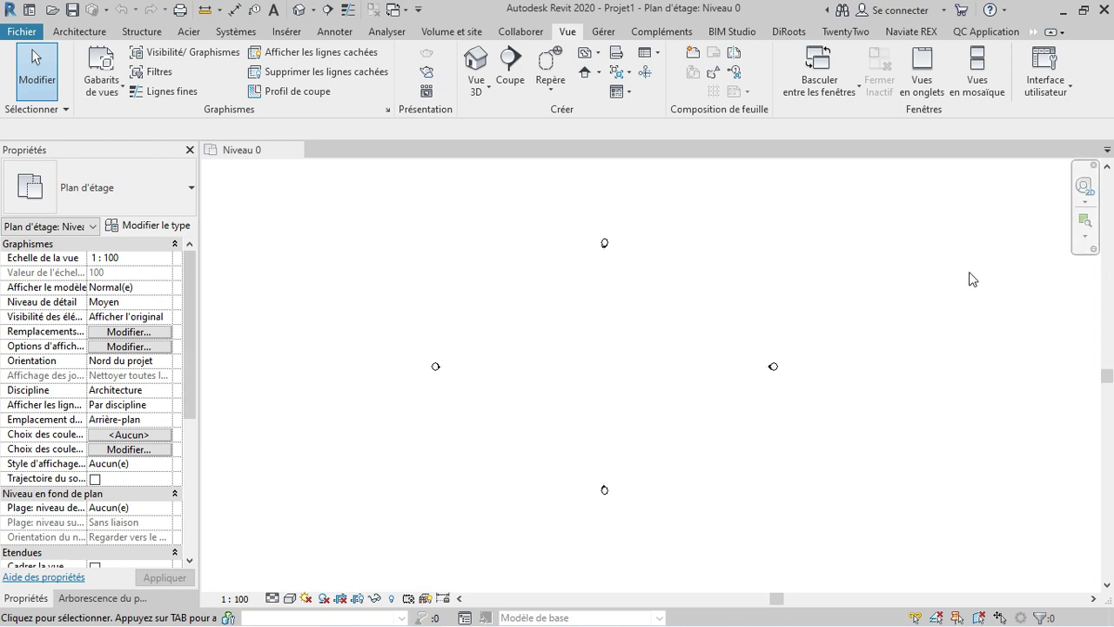
mouse_move(721, 412)
middle_down()
mouse_move(771, 399)
mouse_move(739, 400)
middle_up()
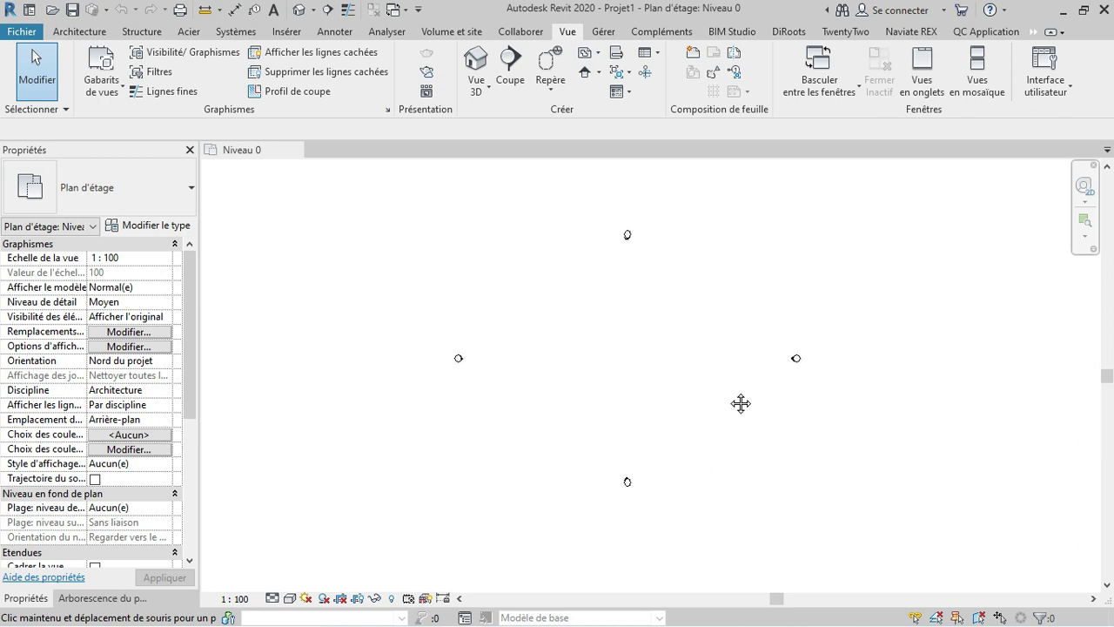
scroll(599, 250, up, 2)
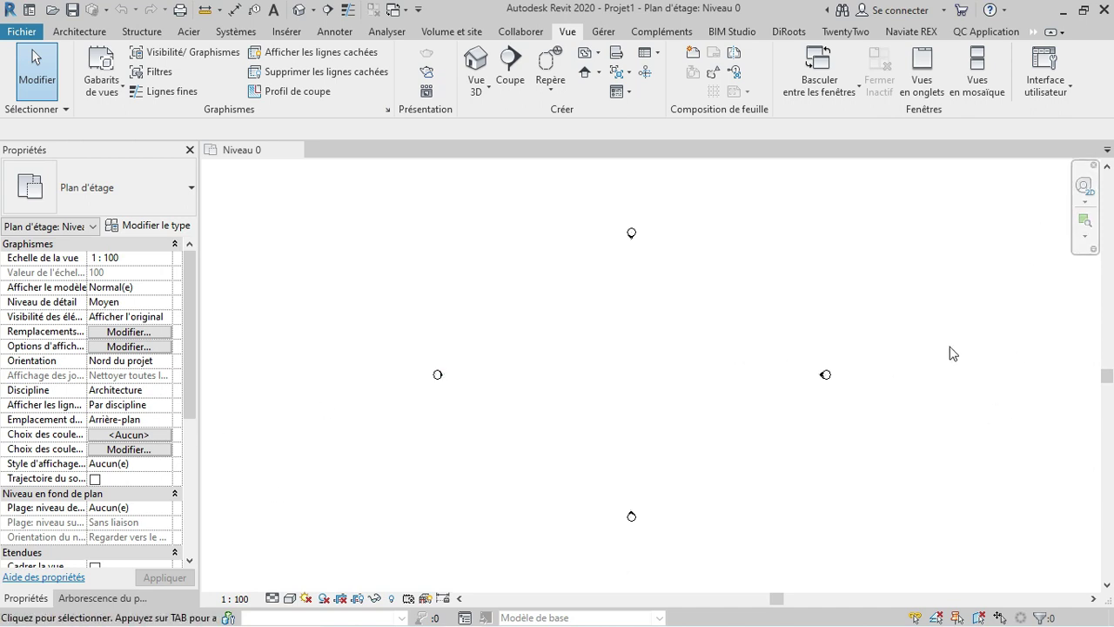
middle_drag(771, 348, 792, 338)
Start saving and go to the desktop's Concevoir des Toitures Residentiels avec Revit 2020 folder.
click(72, 11)
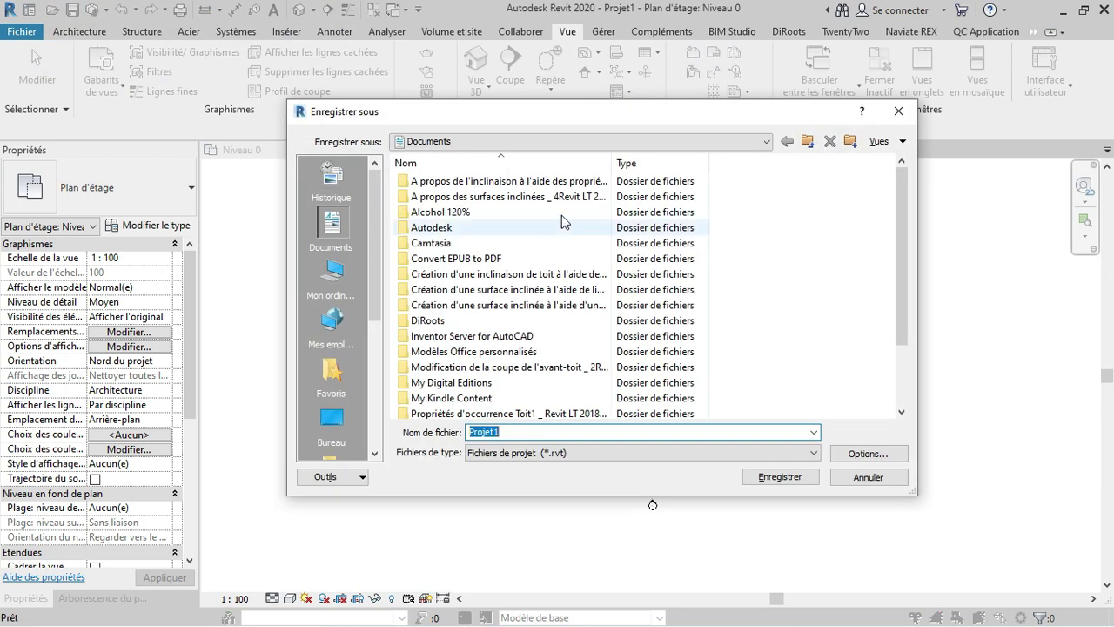
click(571, 142)
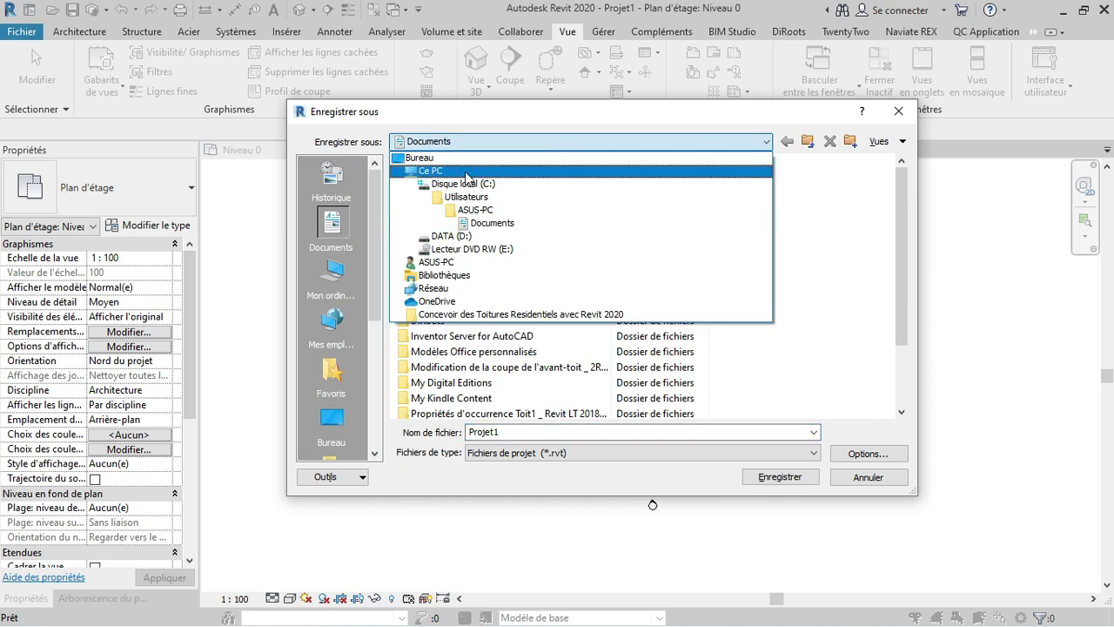
click(440, 157)
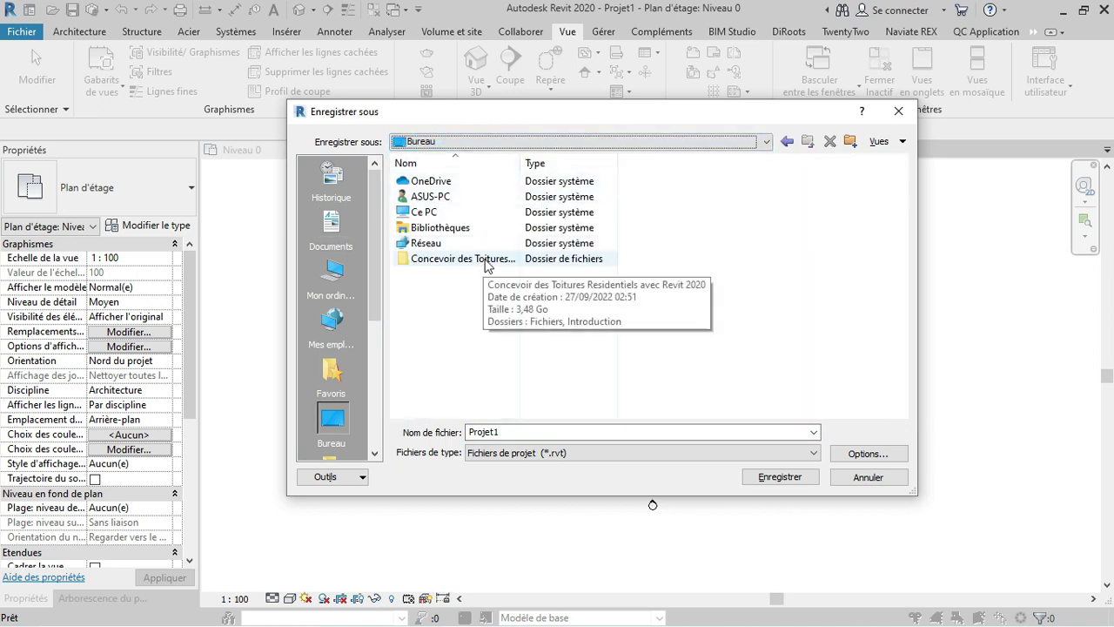
double_click(484, 261)
Create a new folder named 'Methodes de travail' in that location.
right_click(462, 243)
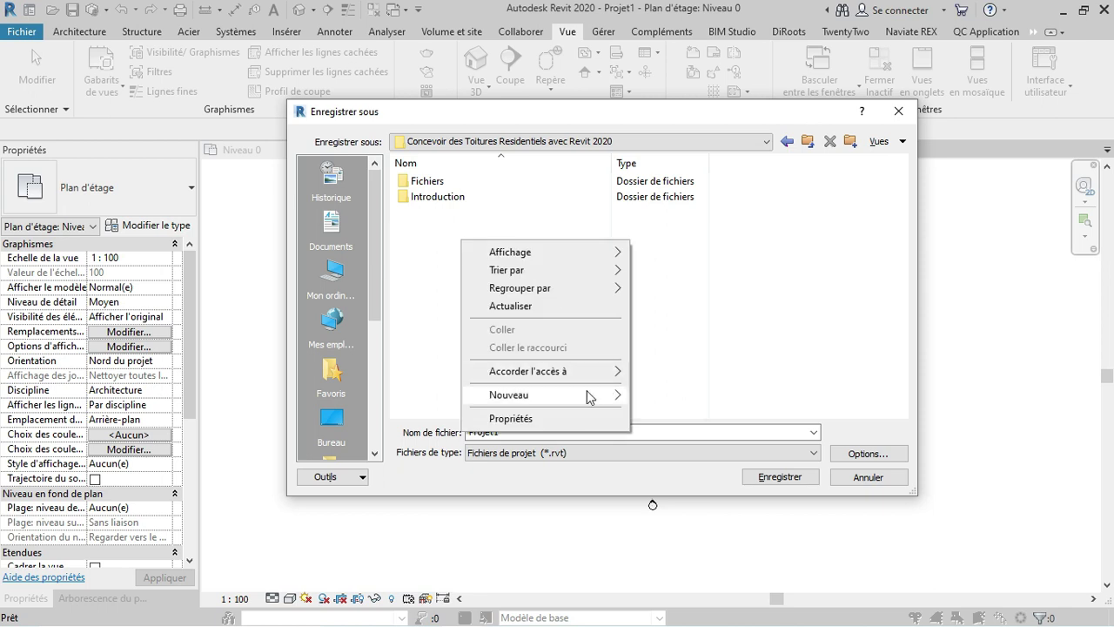
mouse_move(540, 395)
click(652, 387)
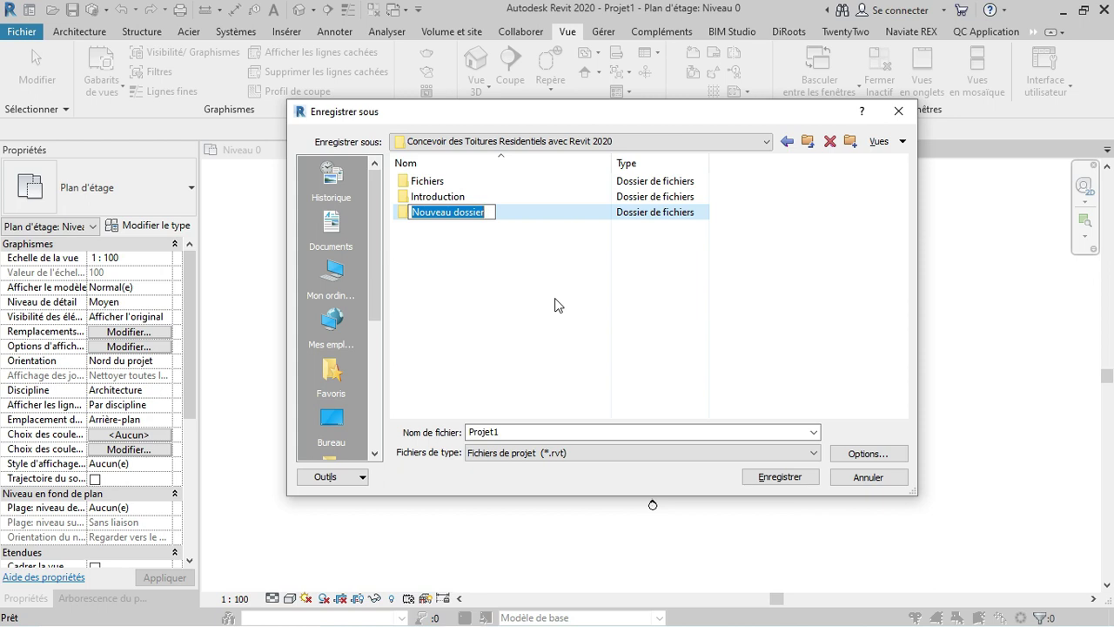
text(Methodes de travail)
key(Return)
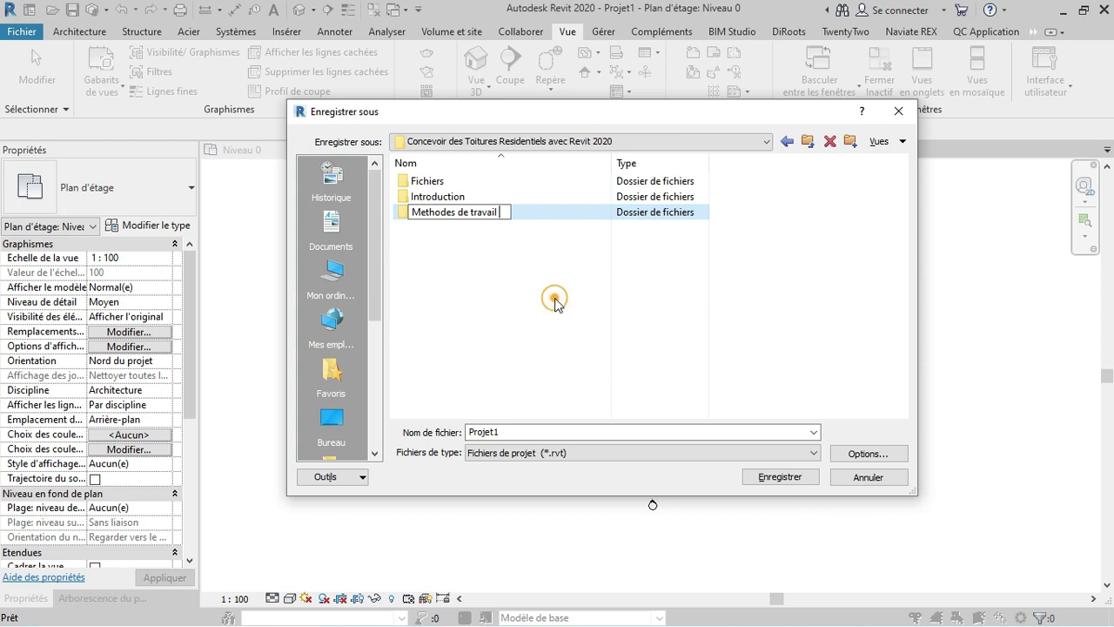
In Methodes de travail, name the file 'Fusion entre Propietes et Arborescence de Projet' and view the save Options.
double_click(548, 209)
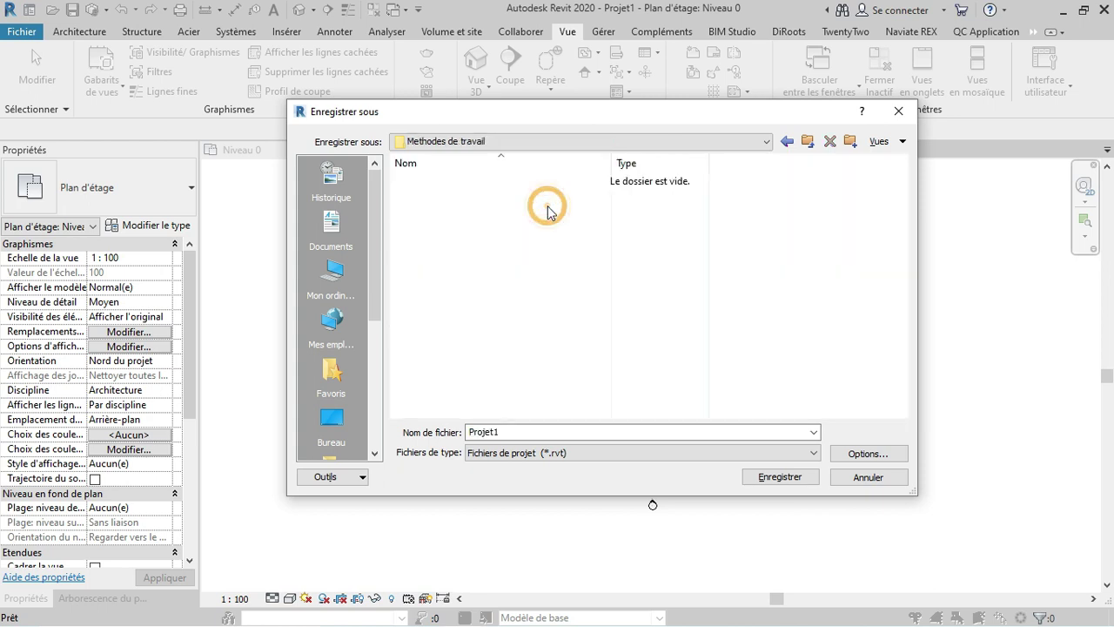
double_click(541, 438)
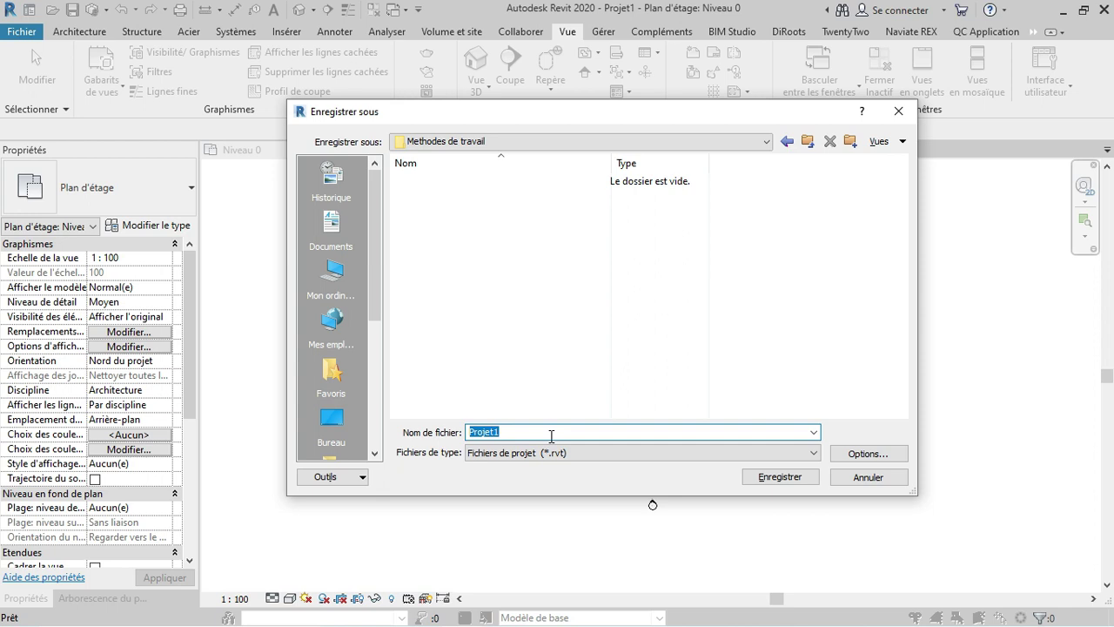
text(Fusion entre )
text(L)
text(Propro)
key(BackSpace)
text(ietes et Arborescence d eProjet)
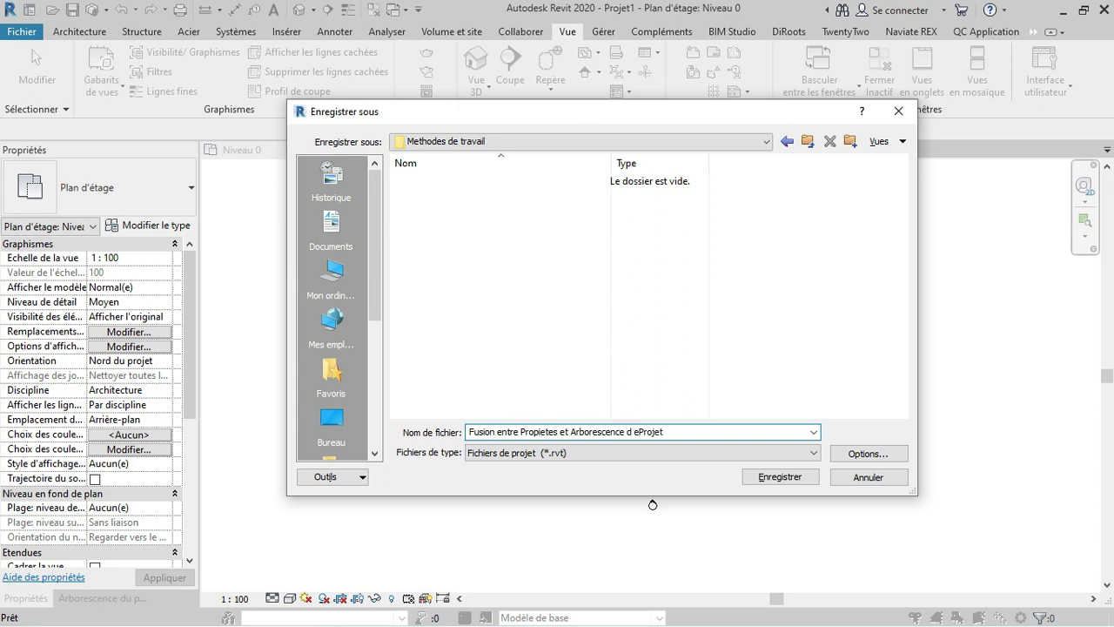
click(639, 434)
click(636, 433)
click(865, 454)
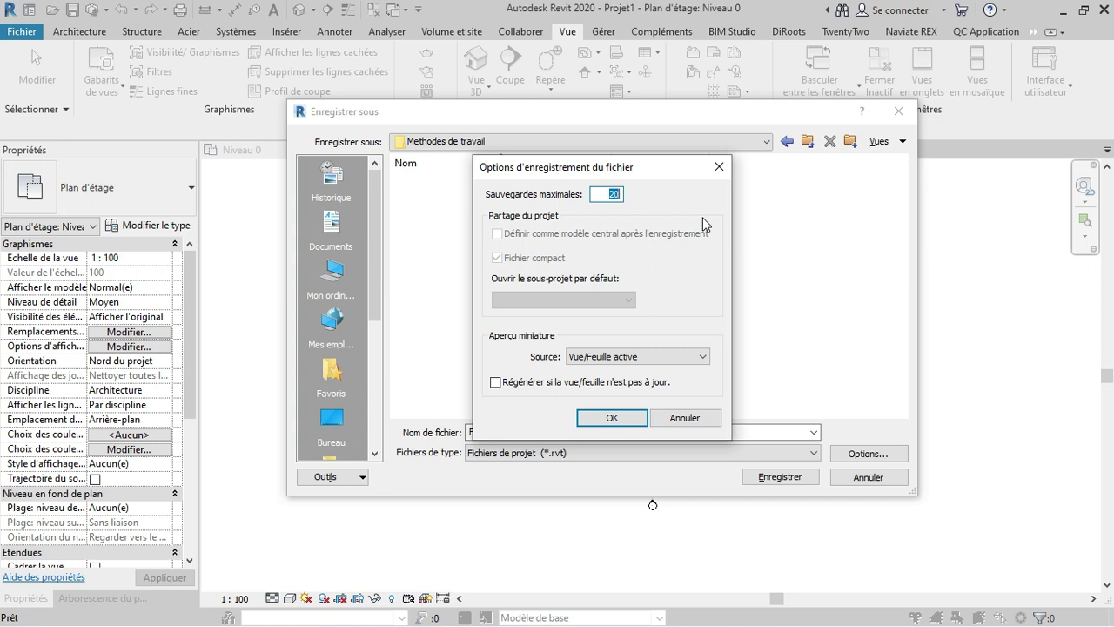
Limit Sauvegardes maximales to 1 and save the project into the new folder.
text(1)
click(619, 420)
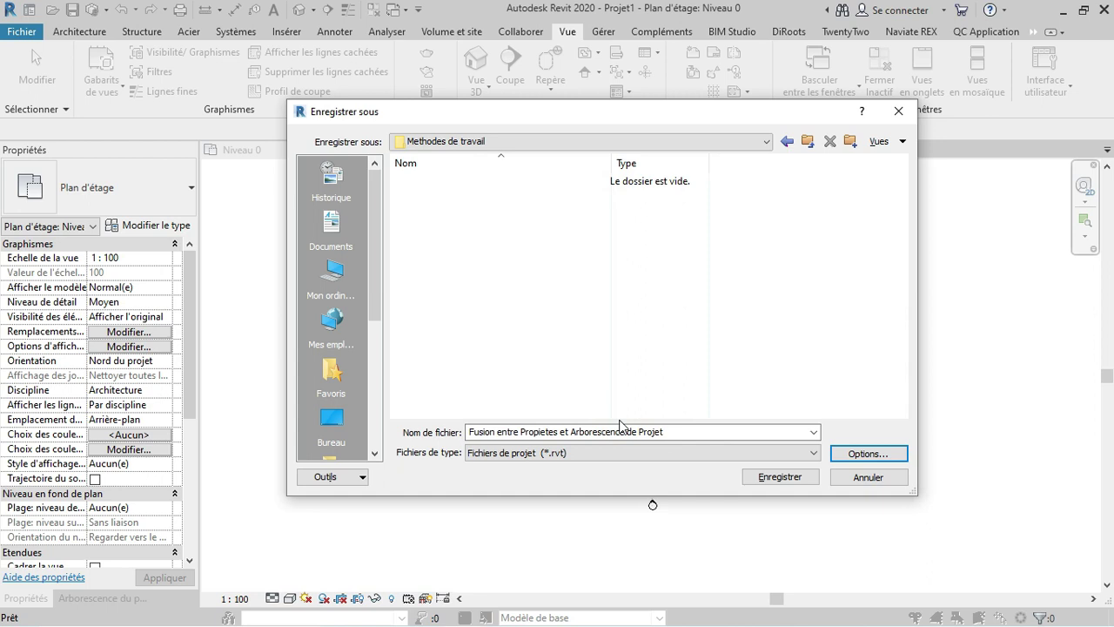
click(790, 476)
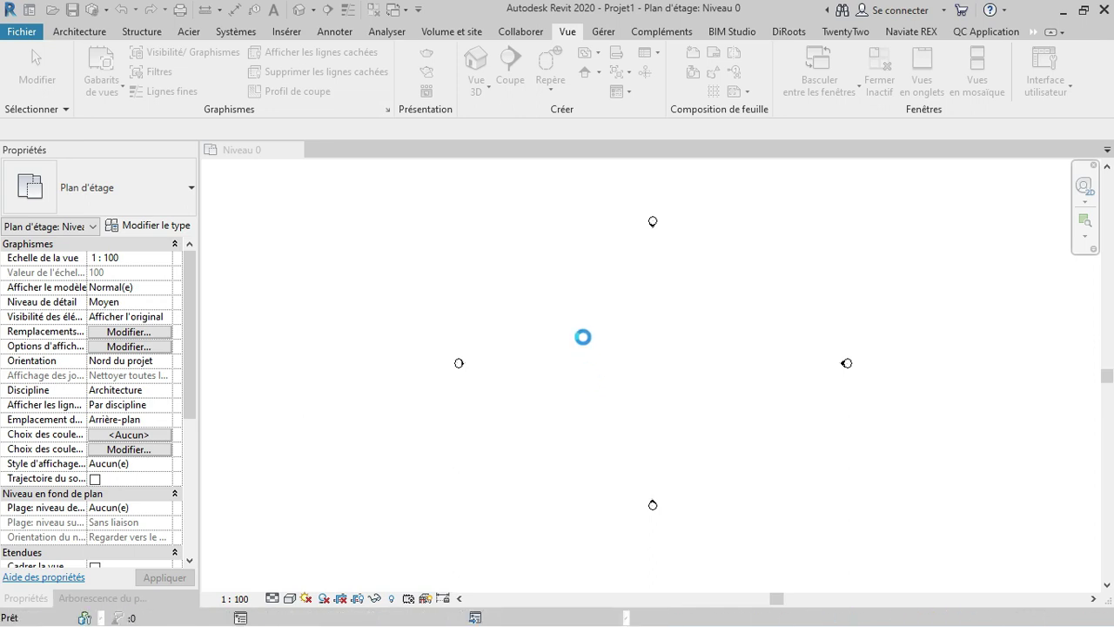
Zoom around the Niveau 0 plan once the project is saved as Fusion entre Propietes et Arborescence de Projet.rvt.
scroll(583, 344, up, 1)
scroll(584, 347, up, 1)
scroll(592, 349, down, 1)
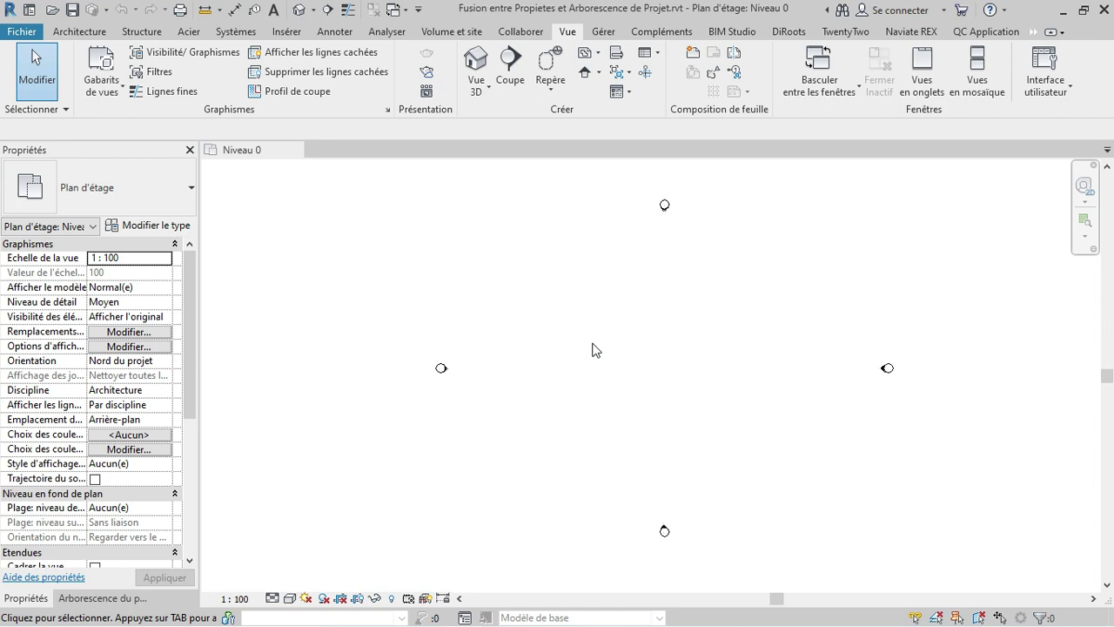